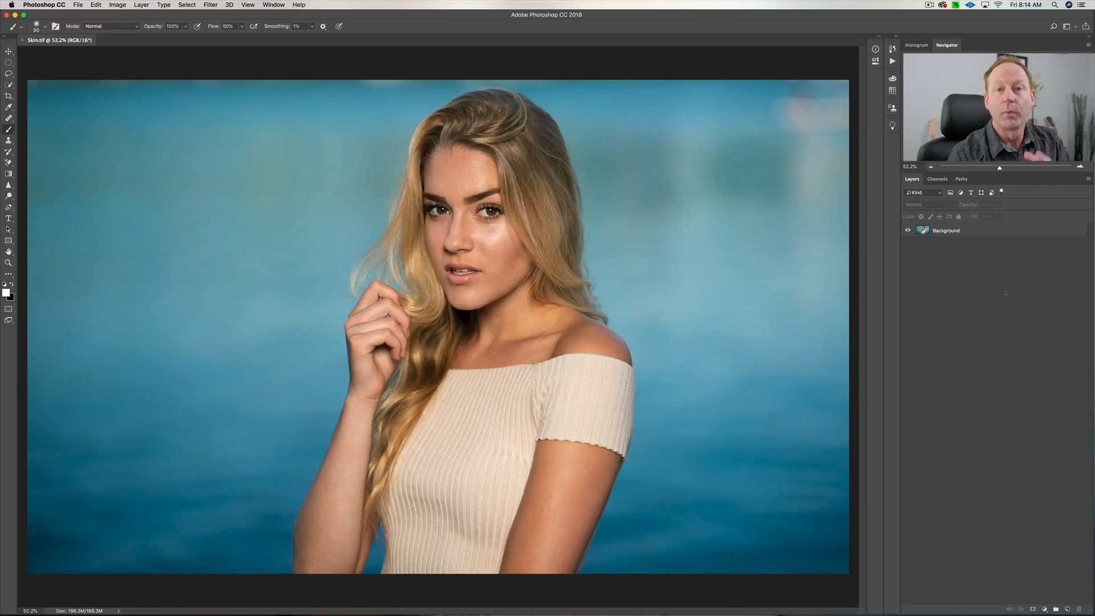
Step: Duplicate the Background layer as Background copy in the same document and invert the copy's colours
right_click(988, 234)
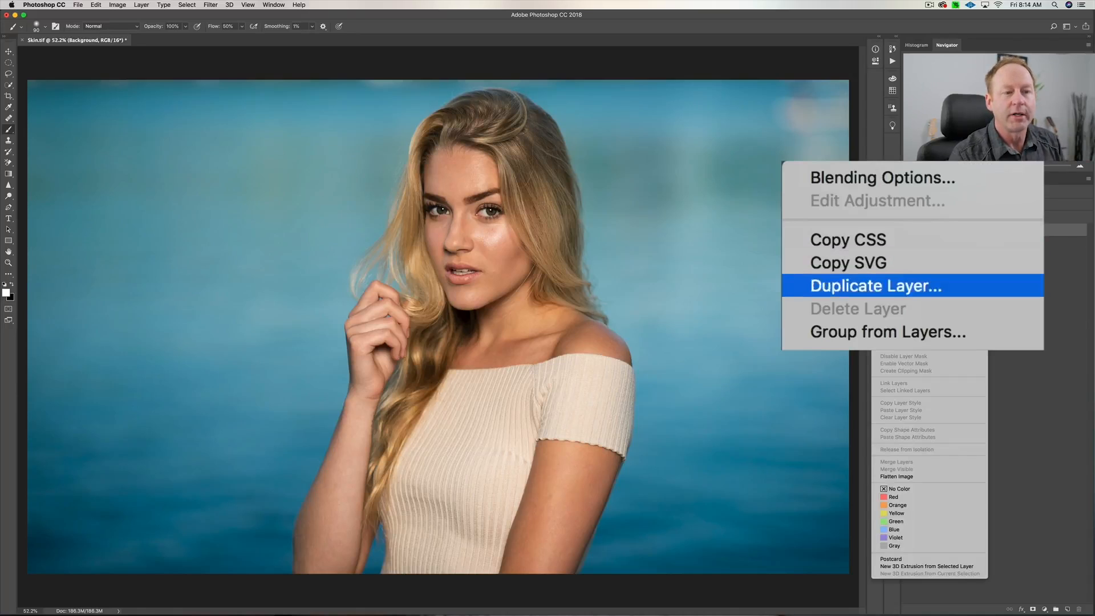
left_click(912, 273)
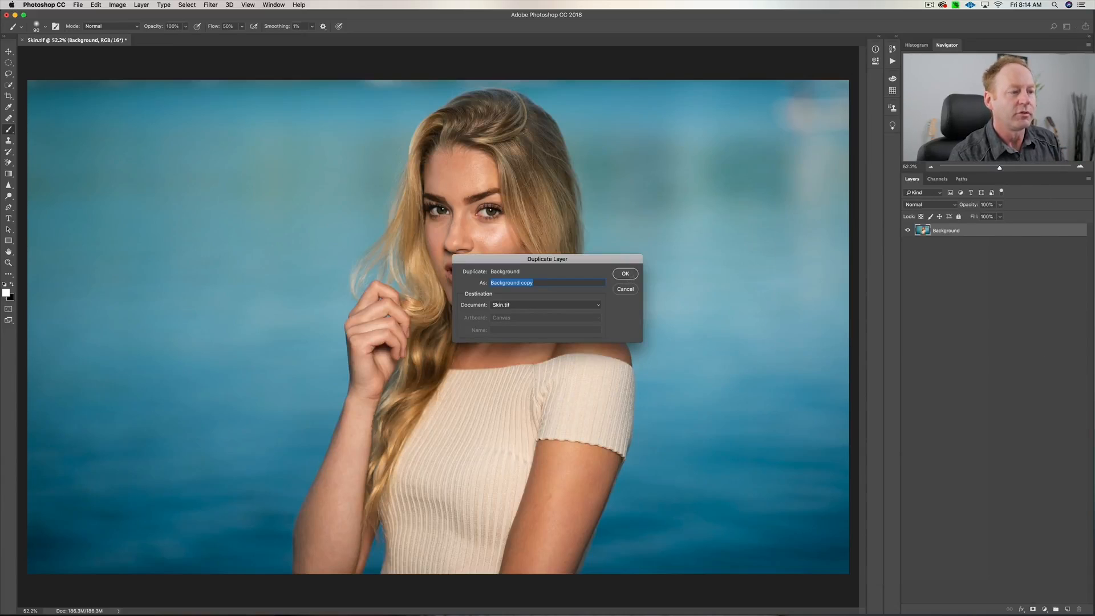
left_click(625, 274)
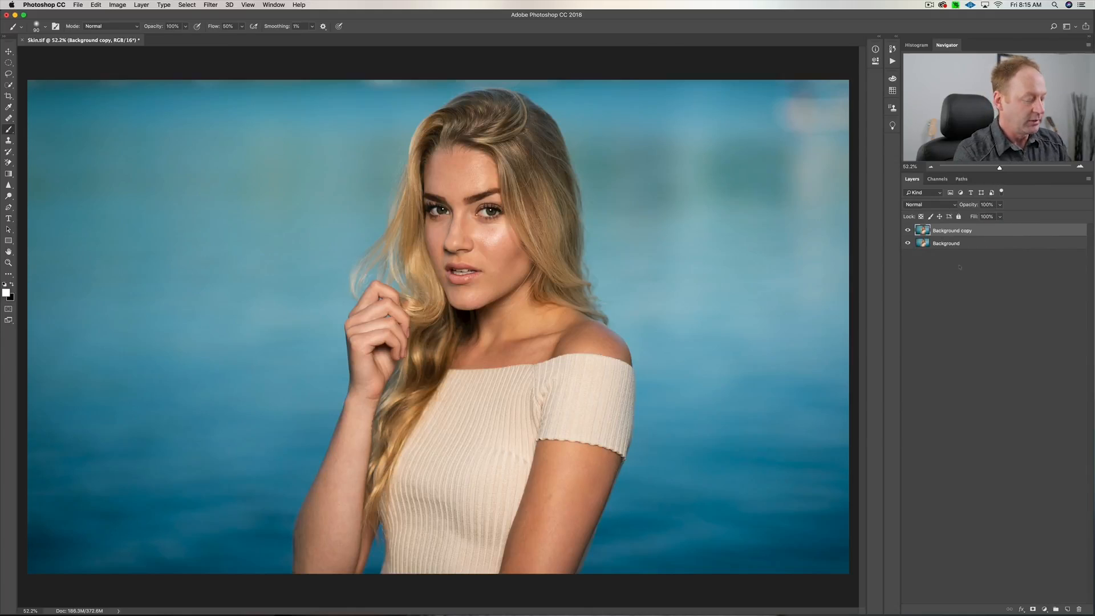
key("super+i")
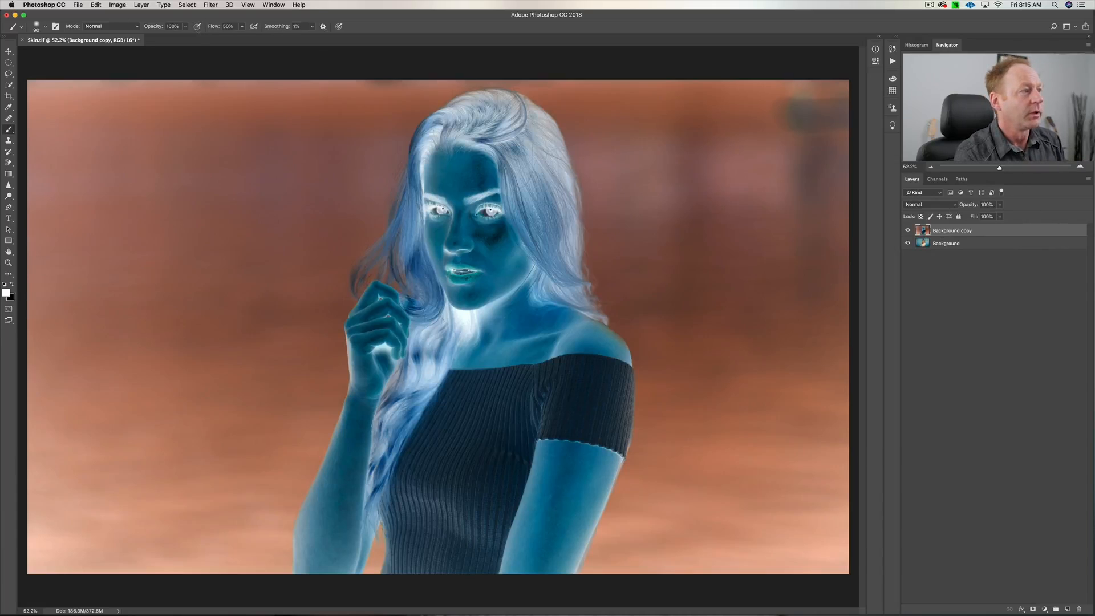
Step: Apply a High Pass filter with a 24-pixel radius to Background copy and set its blend mode to Vivid Light
left_click(210, 5)
mouse_move(240, 212)
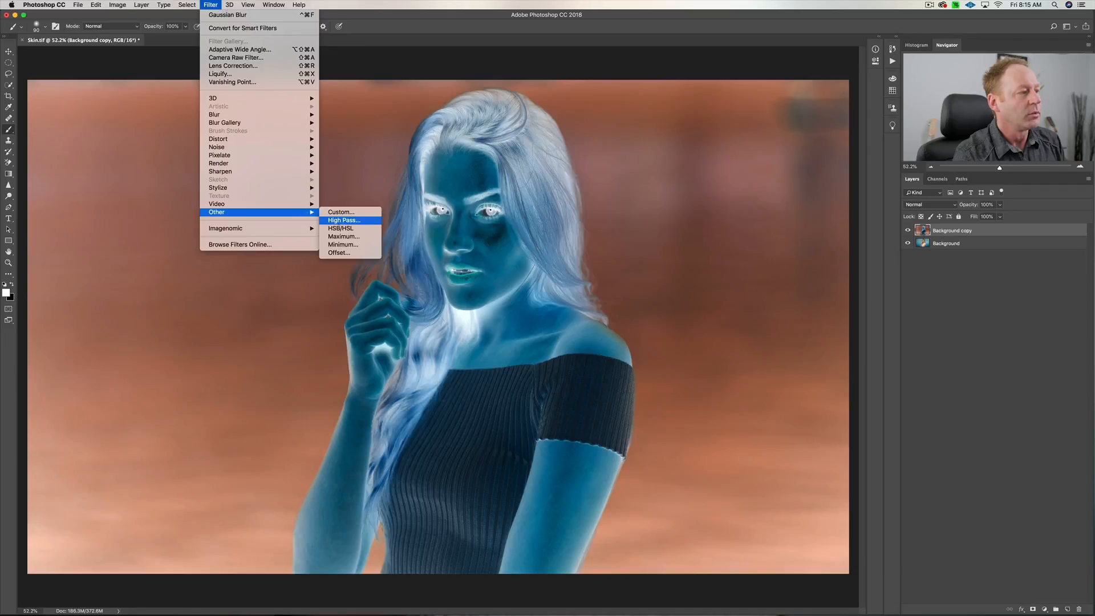
left_click(344, 220)
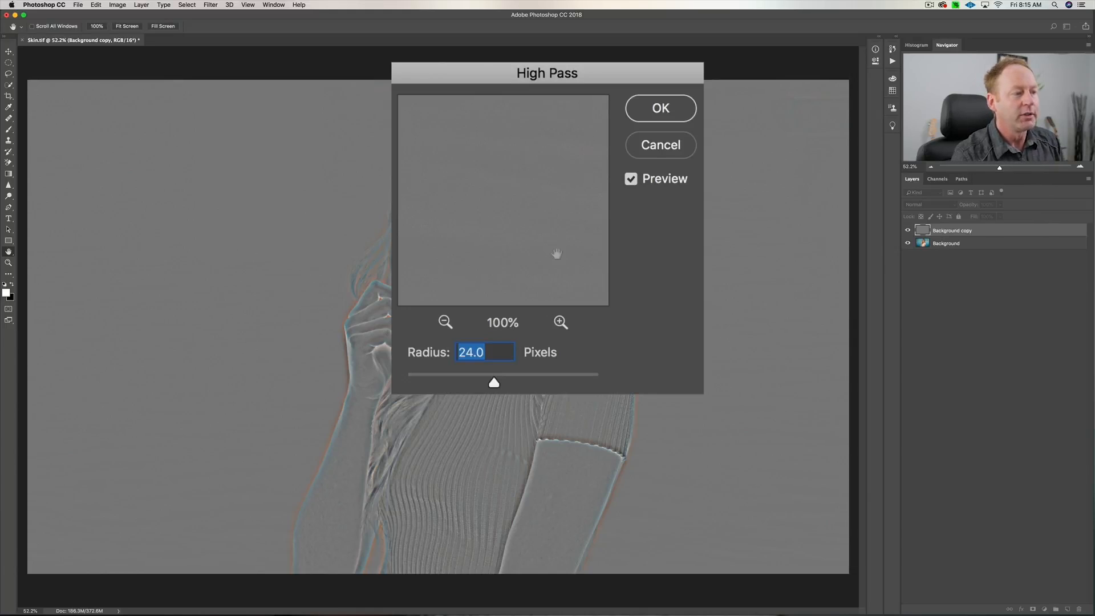
left_click(593, 177)
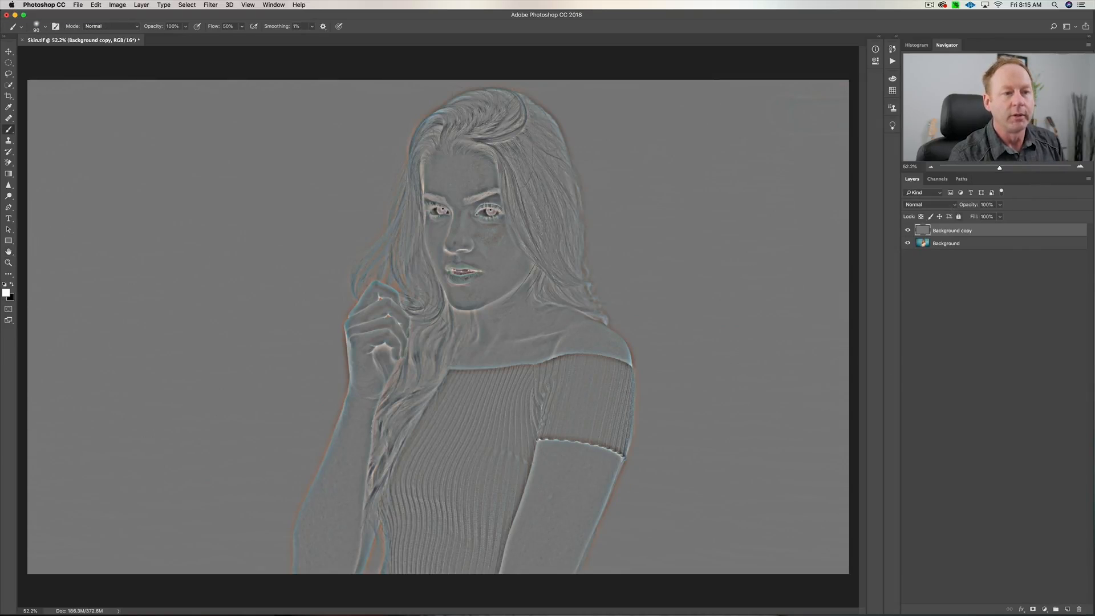
left_click(946, 205)
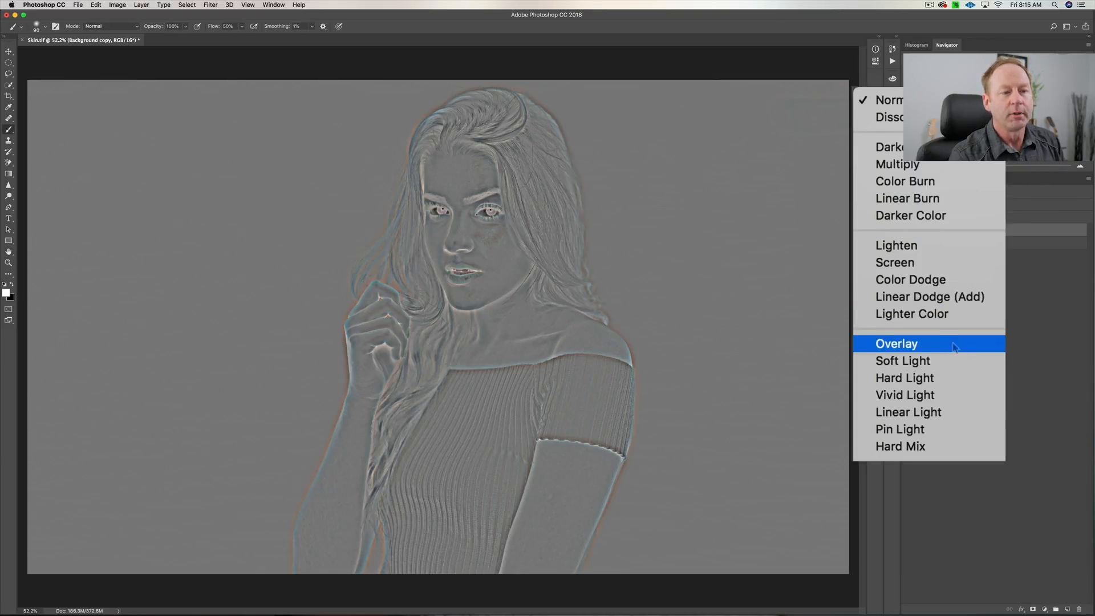
left_click(948, 386)
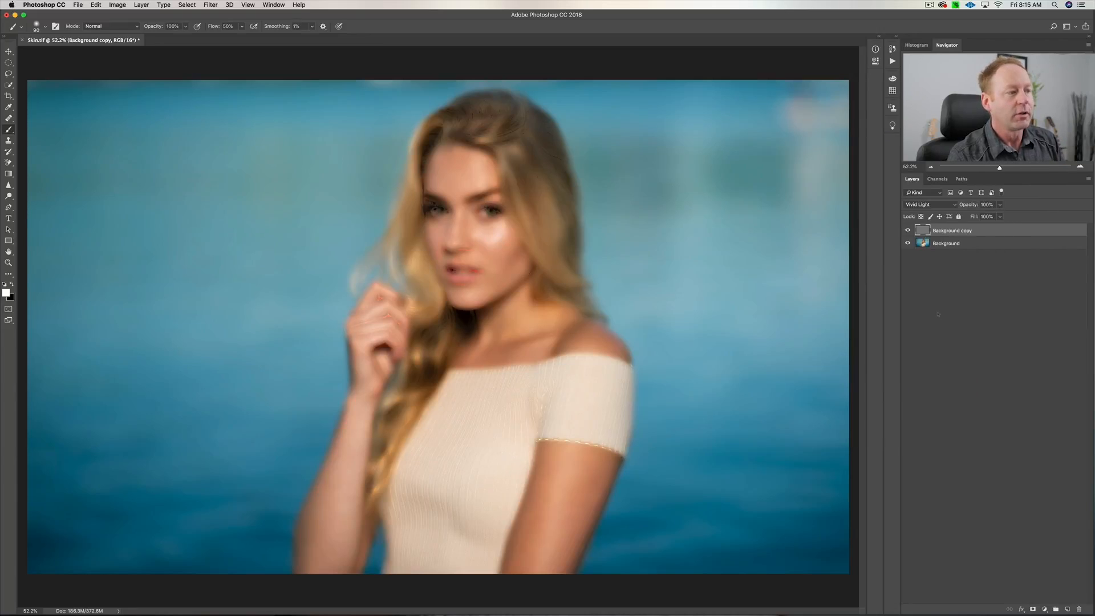
Step: Apply a Gaussian Blur of 4.0 pixels to Background copy and hide the layer with a black layer mask
left_click(211, 4)
mouse_move(228, 114)
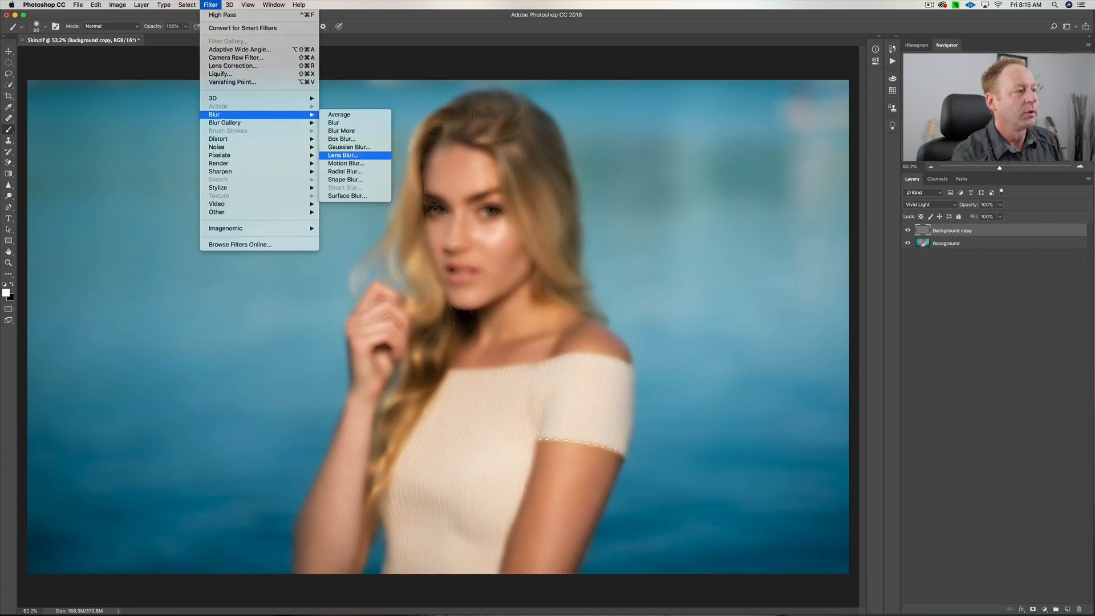
left_click(347, 147)
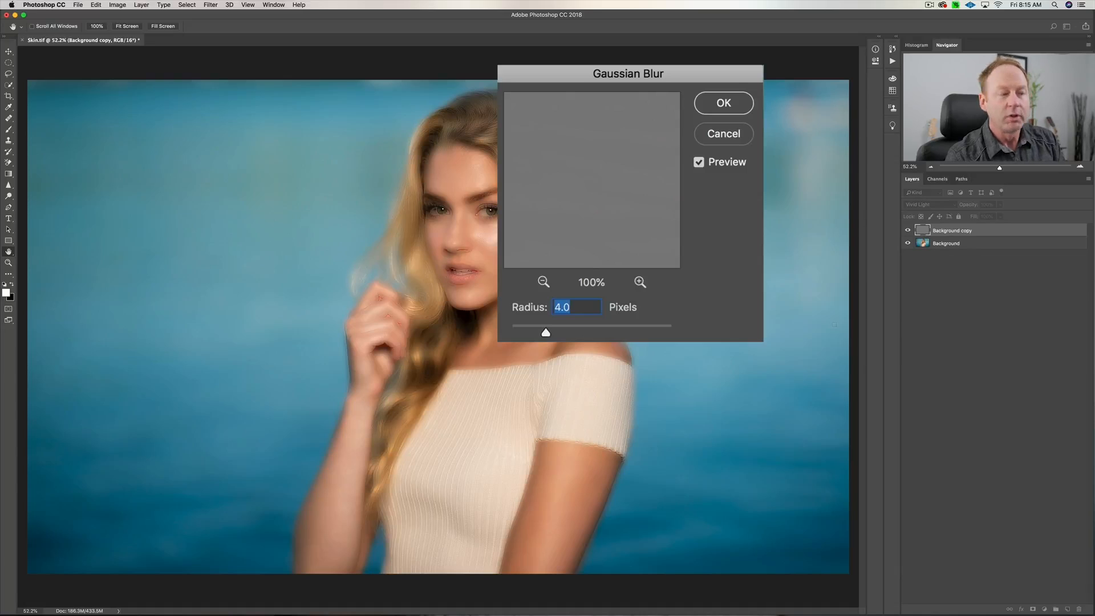
left_click(724, 104)
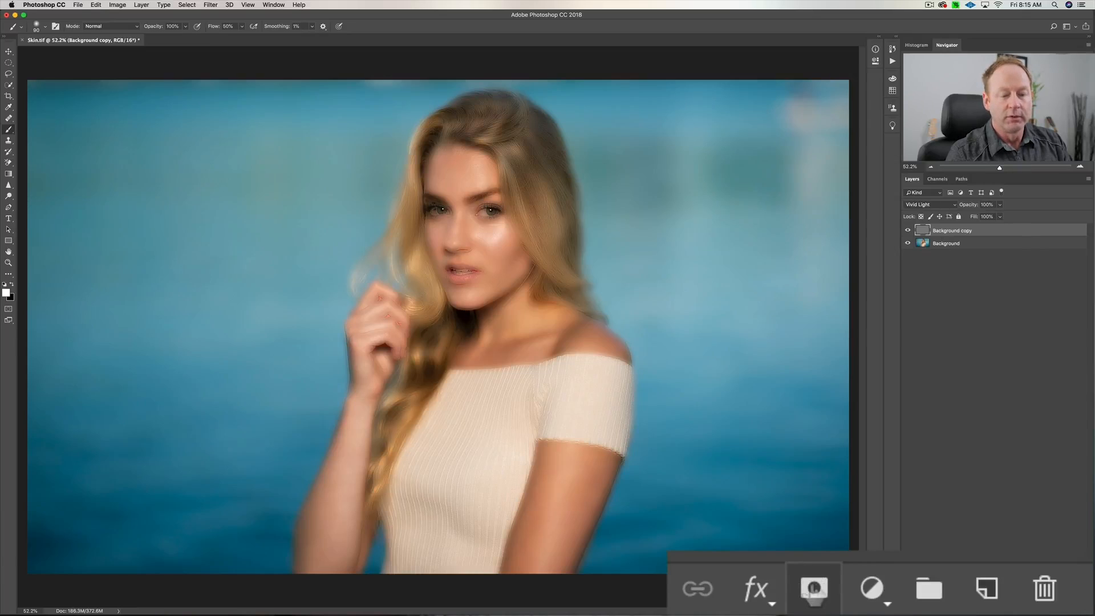
left_click(1033, 609)
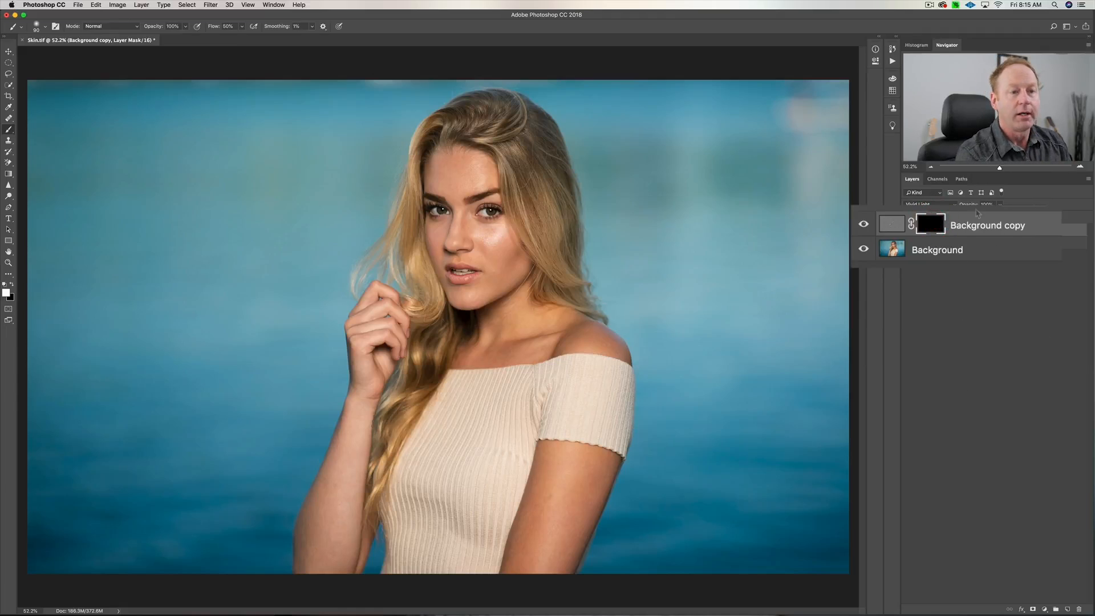
Step: Invert the layer mask to white to inspect the smoothing close up on the face, and invert it back to black
key("super+i")
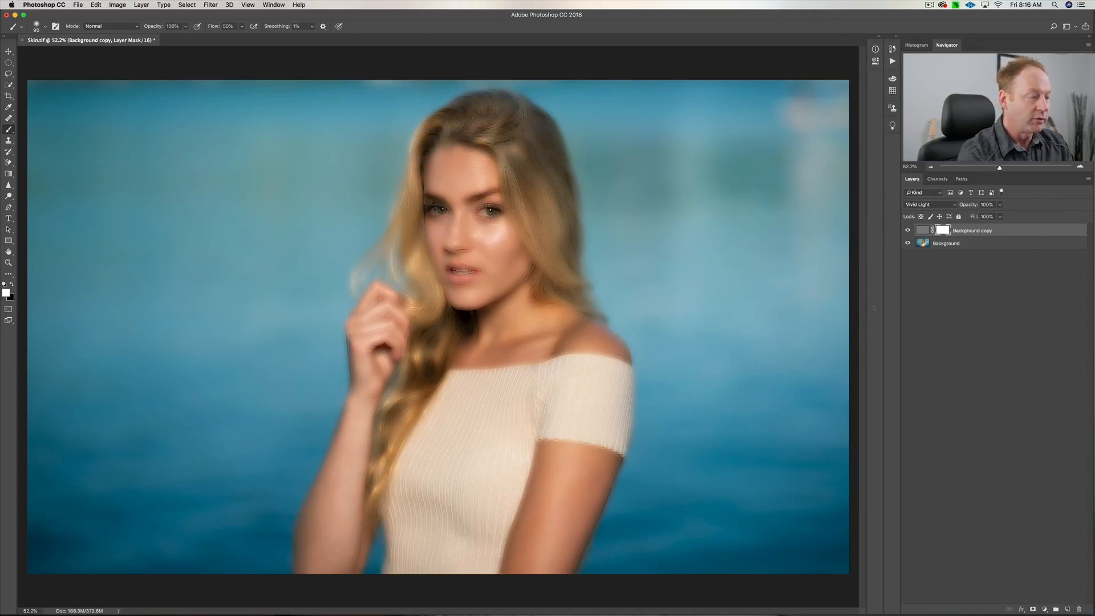
key("super+plus")
key("super+plus")
key("super+plus")
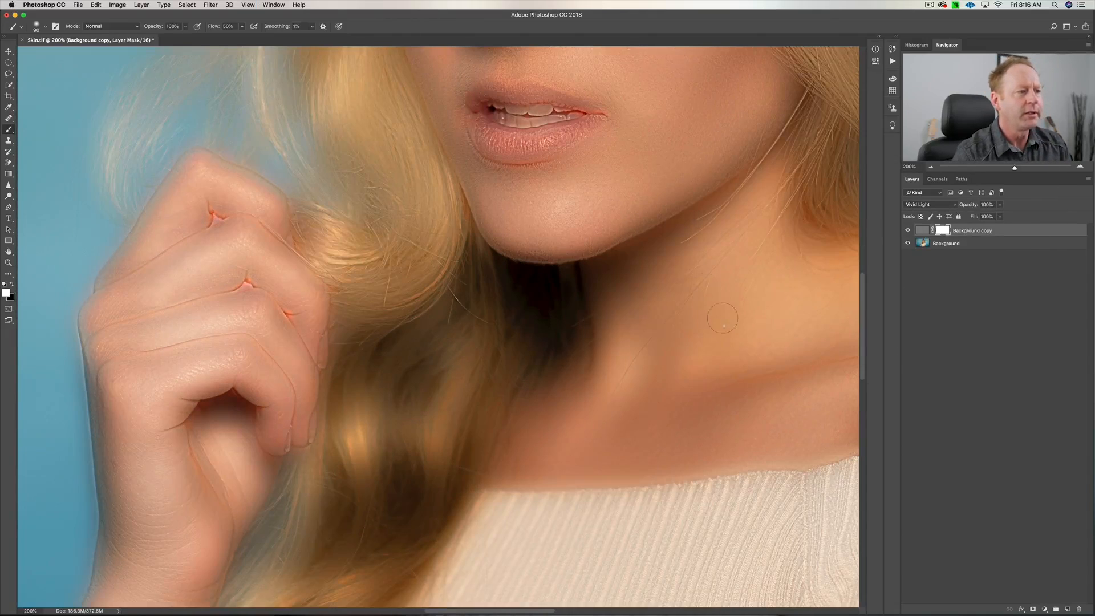
scroll(437, 326, "up", 5)
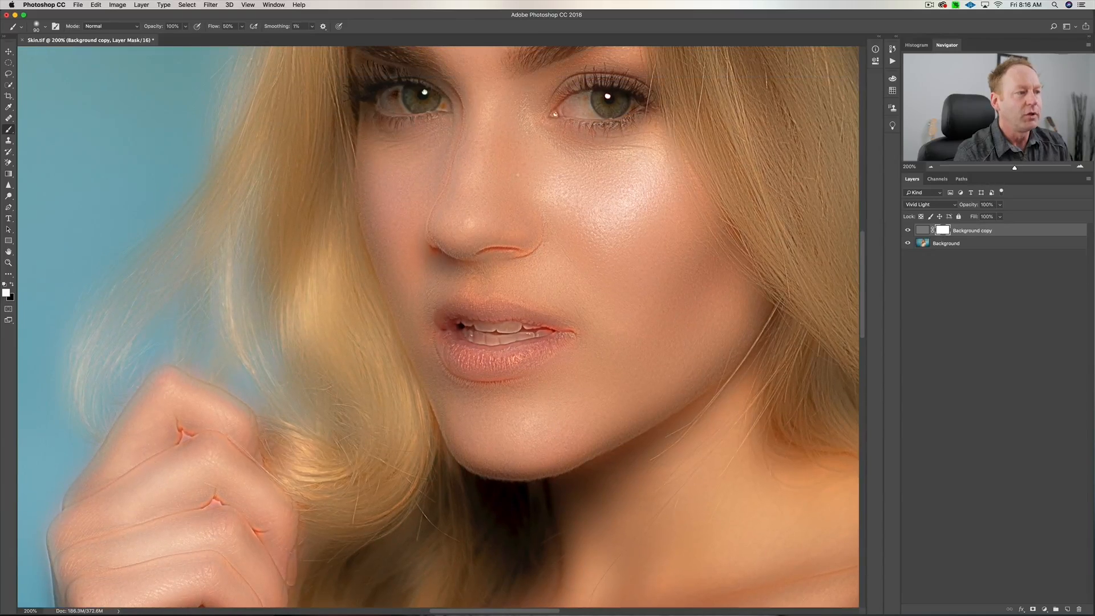
scroll(541, 203, "up", 3)
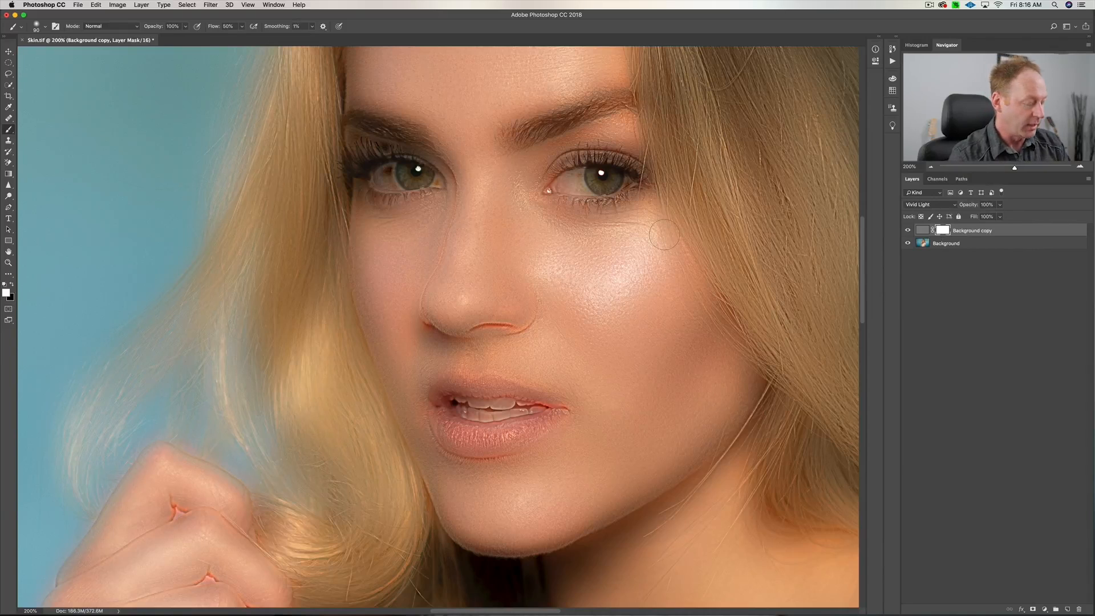
key("super+i")
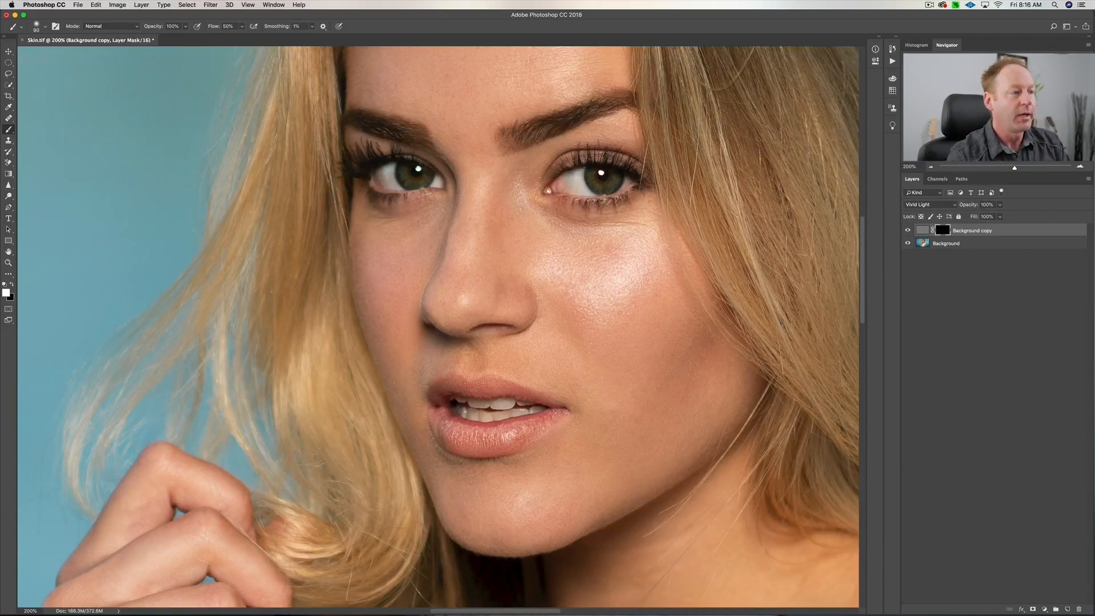
key("super+1")
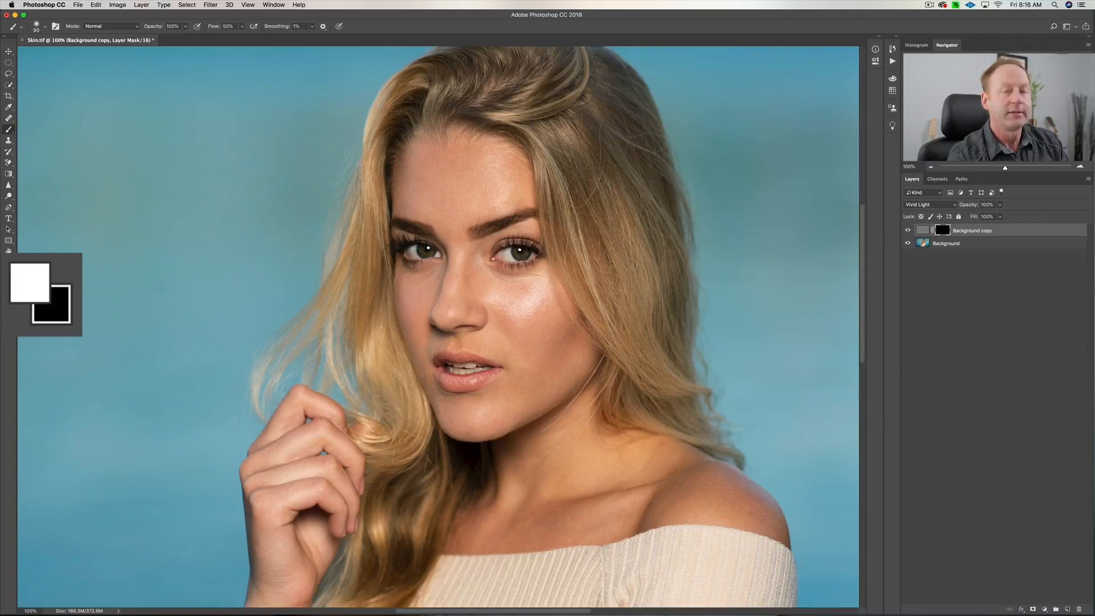
Step: Swap the foreground and background colours back and forth, ending with white as the foreground colour
key("x")
key("x")
key("x")
key("x")
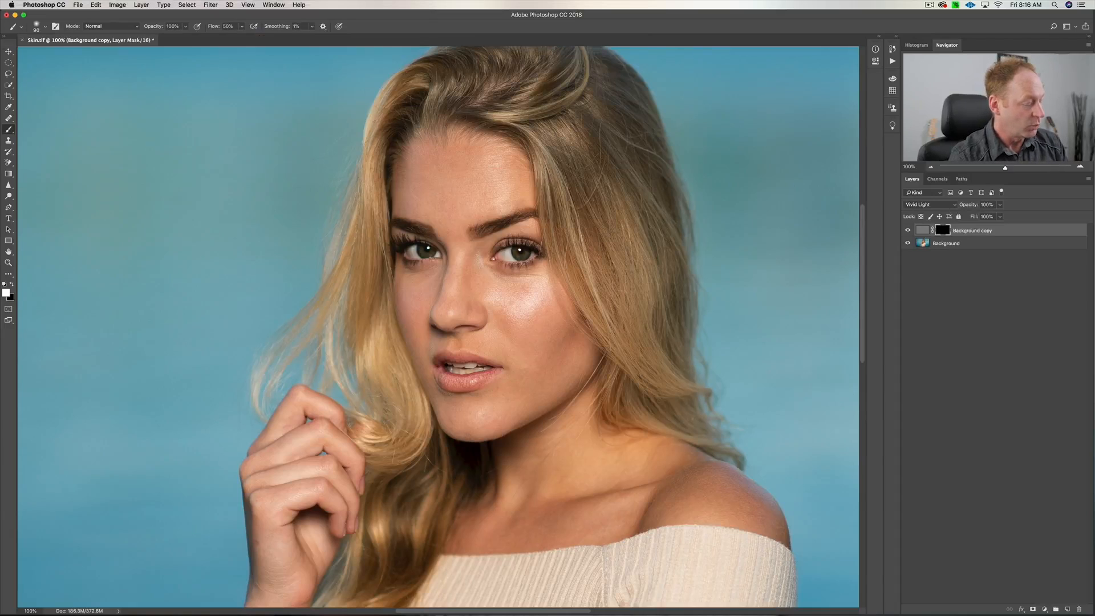
Step: Resize the soft brush to 175 px for painting on the layer mask
mouse_move(432, 200)
left_mouse_down()
mouse_move(561, 205)
mouse_move(448, 207)
mouse_move(542, 207)
mouse_move(524, 199)
mouse_move(530, 278)
mouse_move(528, 234)
left_mouse_up()
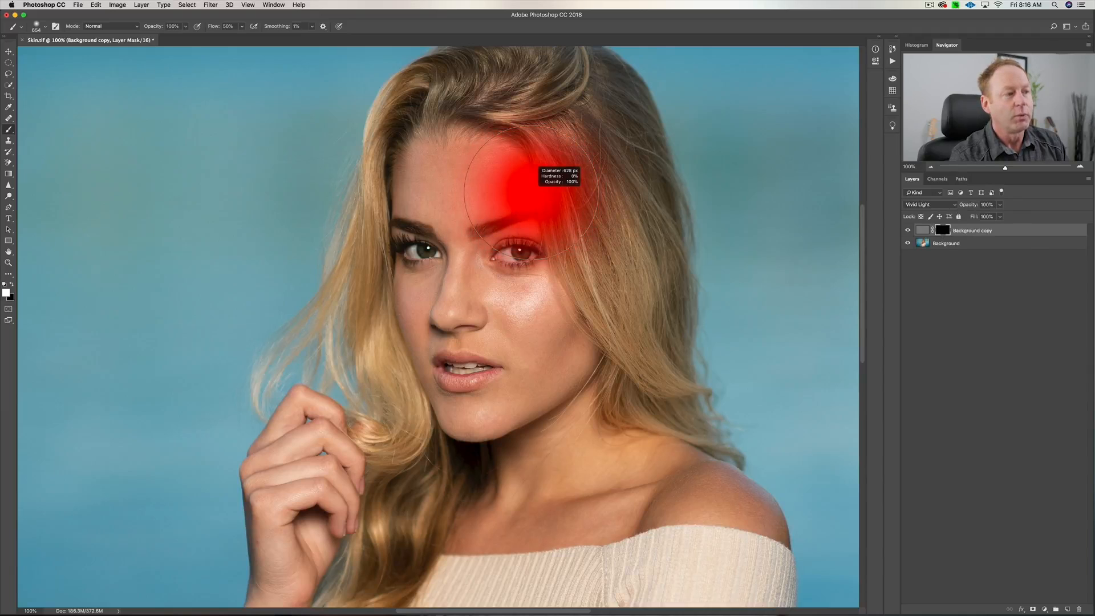
left_click_drag(530, 188, 527, 189)
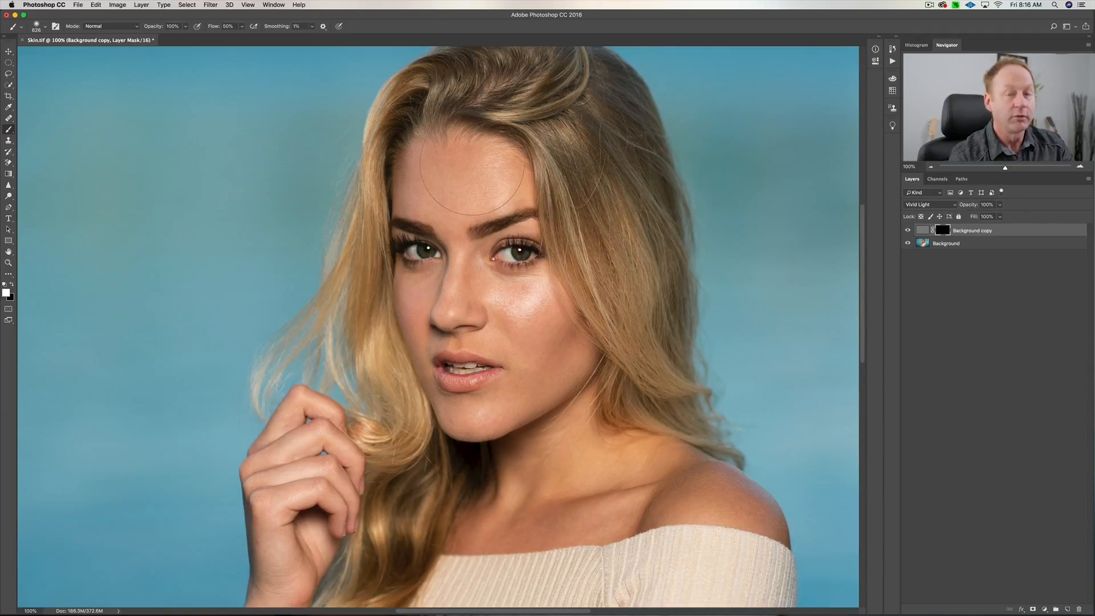
key("[")
key("[")
key("[")
key("[")
key("[")
key("[")
key("[")
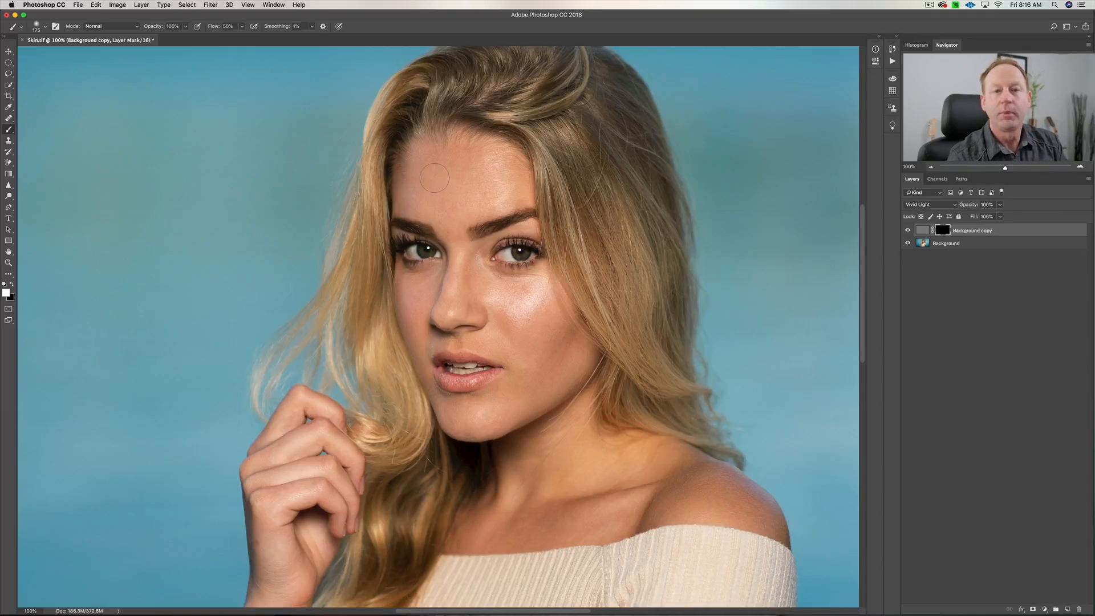
Step: Paint white on the layer mask over the facial skin, including the shiny cheek, with a 100 px brush and enlarge it to 175 px
key("super+plus")
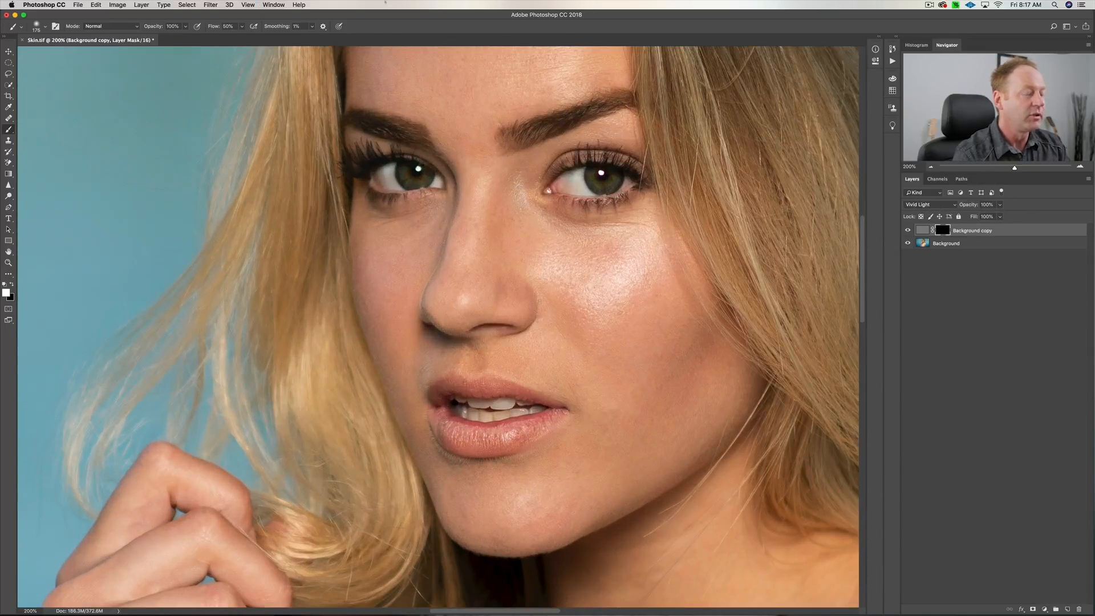
scroll(480, 186, "up", 5)
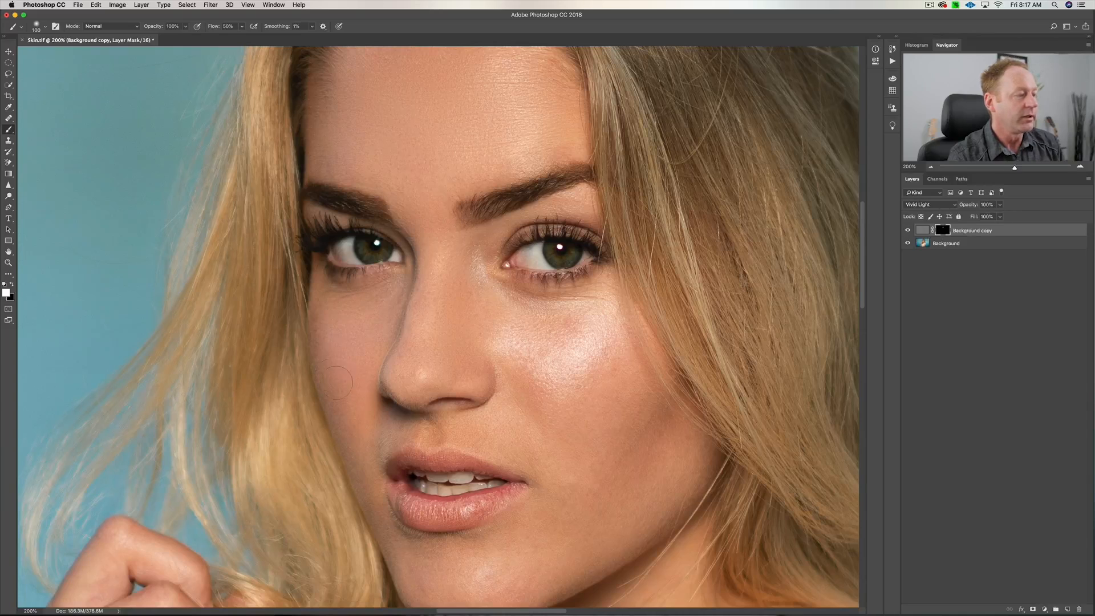
mouse_move(565, 325)
left_mouse_down()
mouse_move(517, 349)
mouse_move(540, 399)
mouse_move(575, 347)
mouse_move(606, 402)
mouse_move(557, 367)
mouse_move(571, 374)
mouse_move(583, 338)
left_mouse_up()
key("bracketright")
key("bracketright")
key("bracketright")
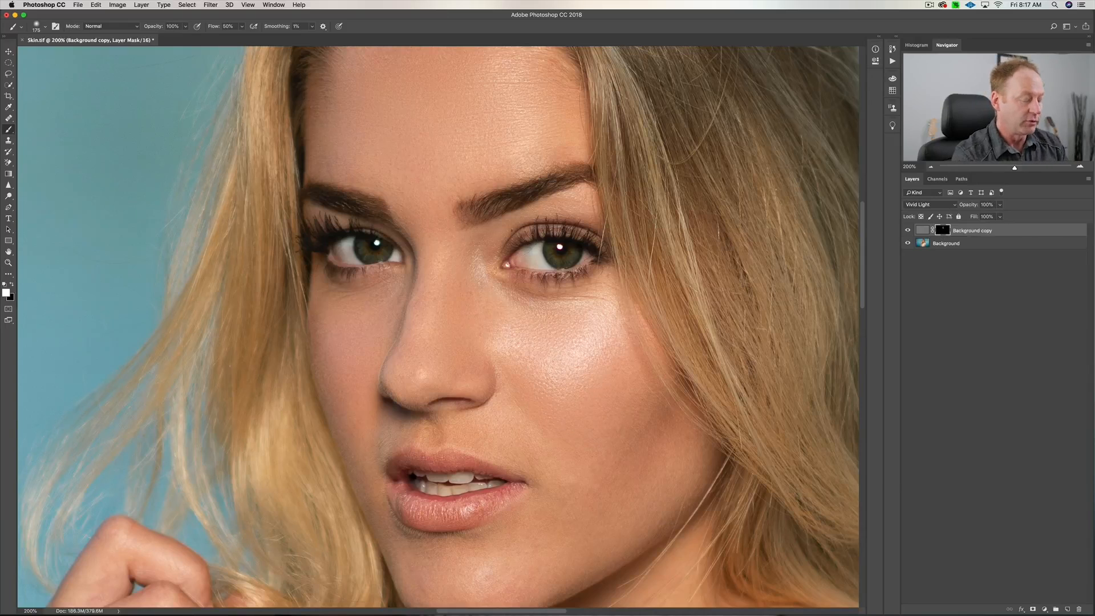
Step: Continue painting the mask white over the lower face and chin, reducing the brush to 100 px
key("super+minus")
scroll(524, 231, "down", 5)
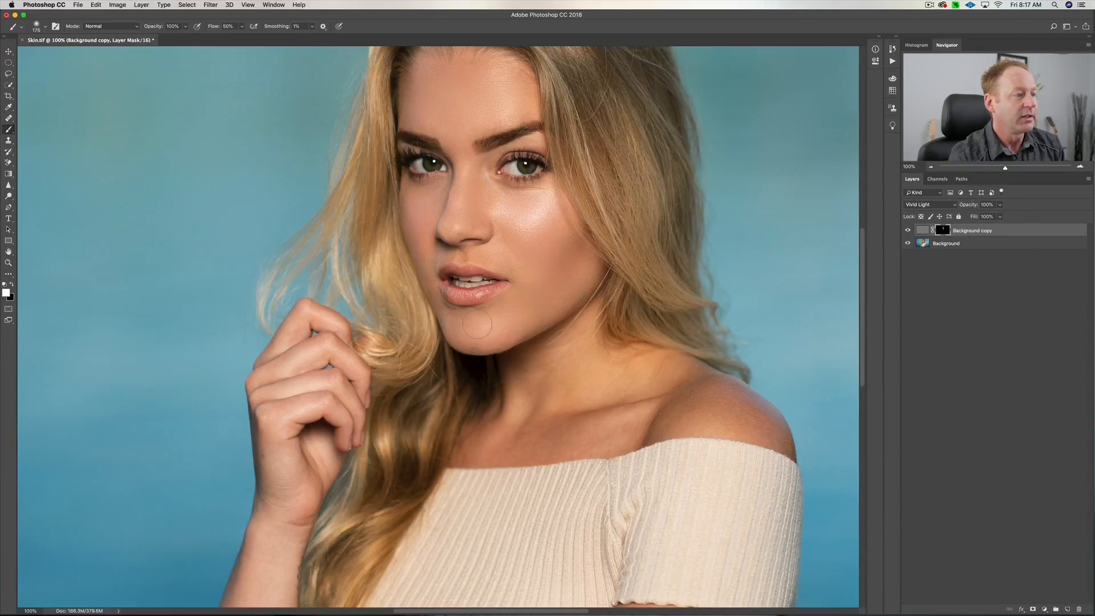
key("bracketleft")
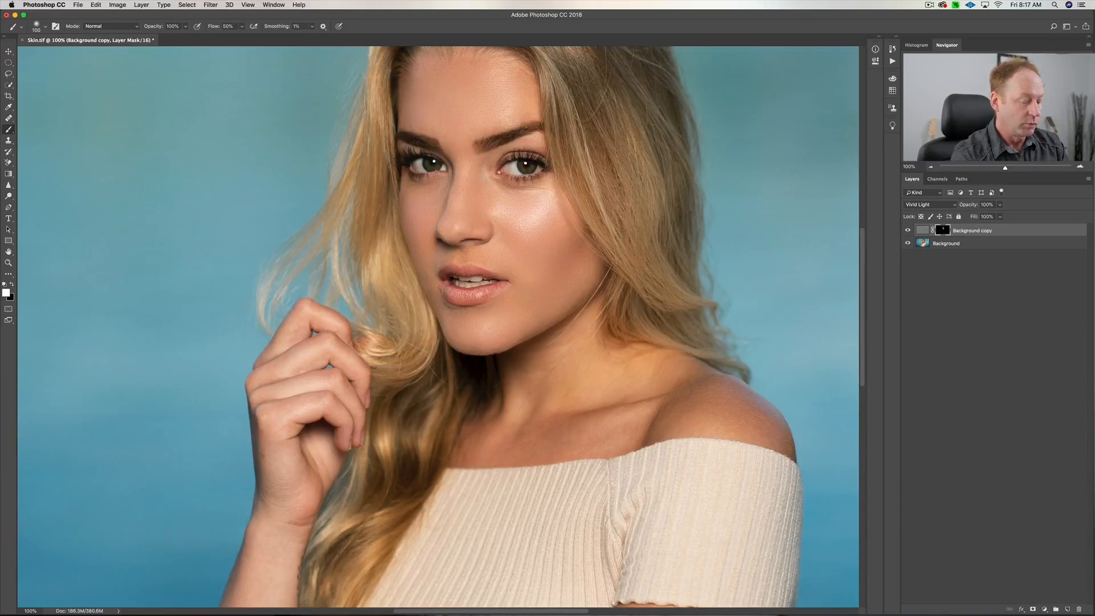
Step: Reduce the brush to 60 px and paint the smaller skin areas of the face white on the mask
key("super+equal")
scroll(438, 326, "up", 5)
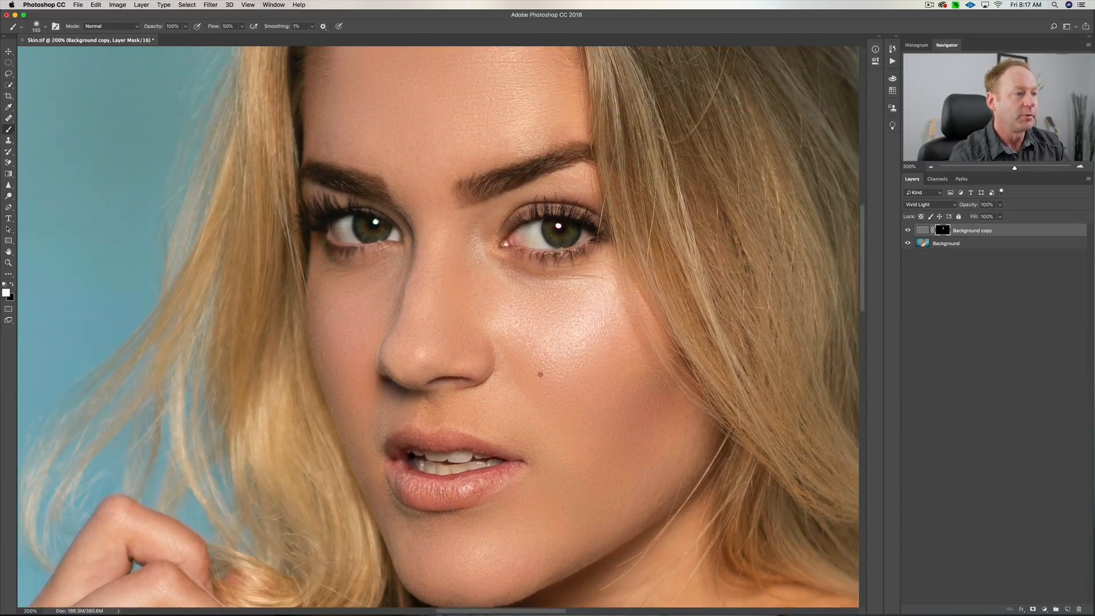
key("bracketleft")
key("bracketleft")
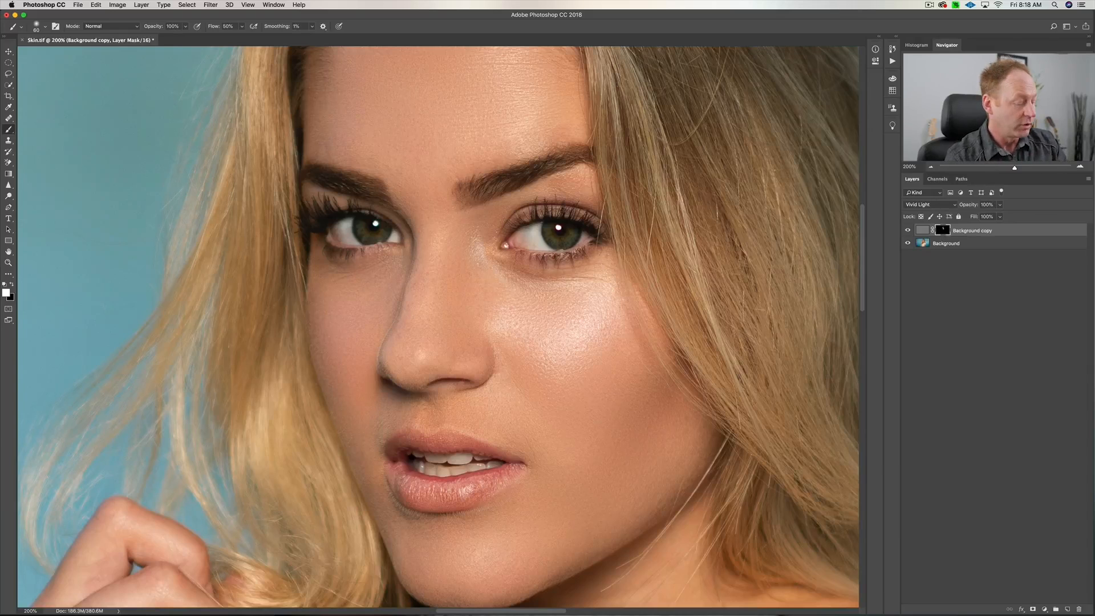
scroll(497, 283, "down", 3)
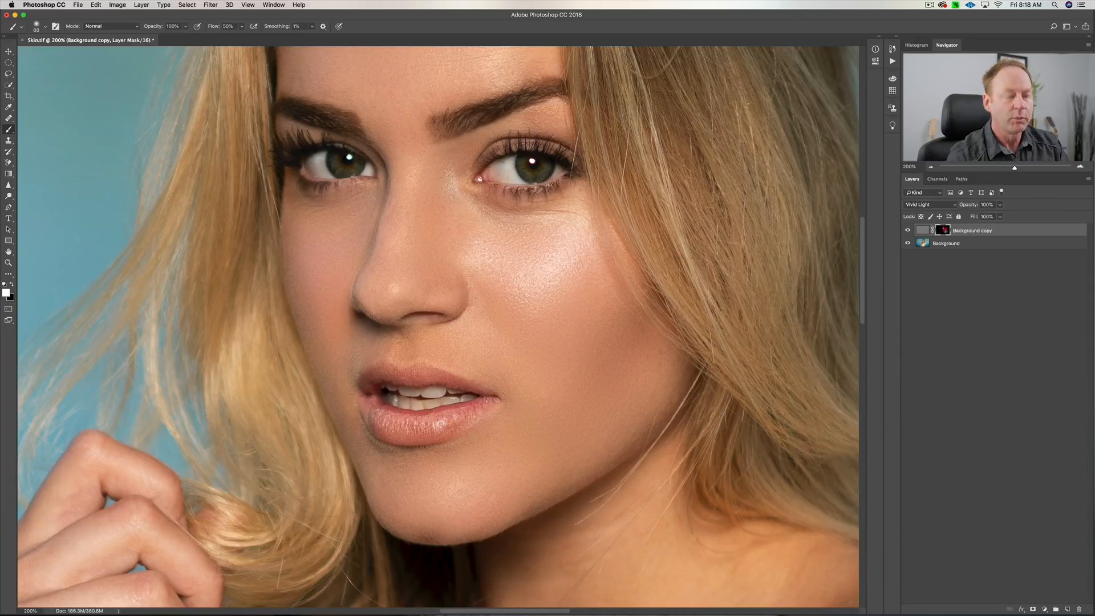
Step: Display the layer mask on its own, paint white over the uneven patches in the forehead area, and return to the image view
left_click(942, 230, "alt")
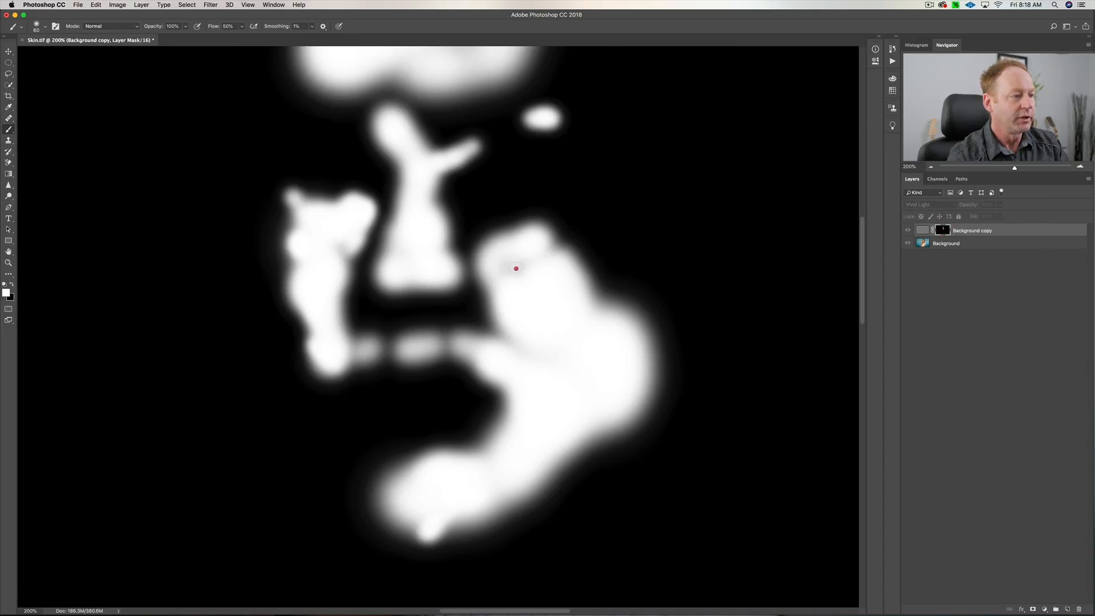
scroll(518, 281, "up", 5)
mouse_move(484, 161)
left_mouse_down()
mouse_move(486, 151)
mouse_move(511, 154)
mouse_move(473, 142)
mouse_move(523, 145)
mouse_move(511, 175)
mouse_move(530, 164)
left_mouse_up()
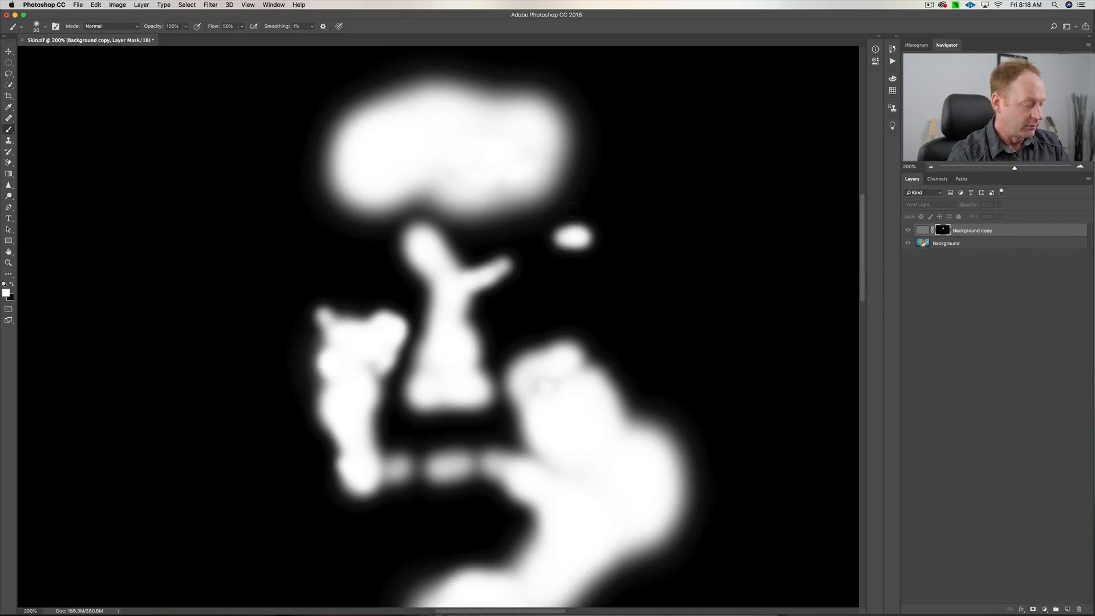
key("super+minus")
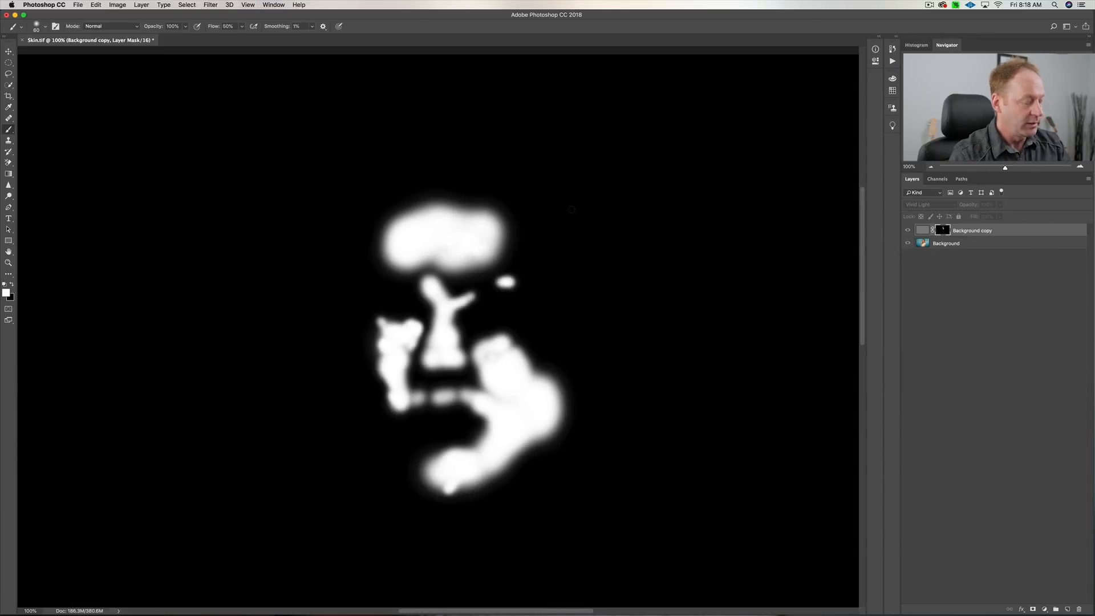
left_click(944, 230, "alt")
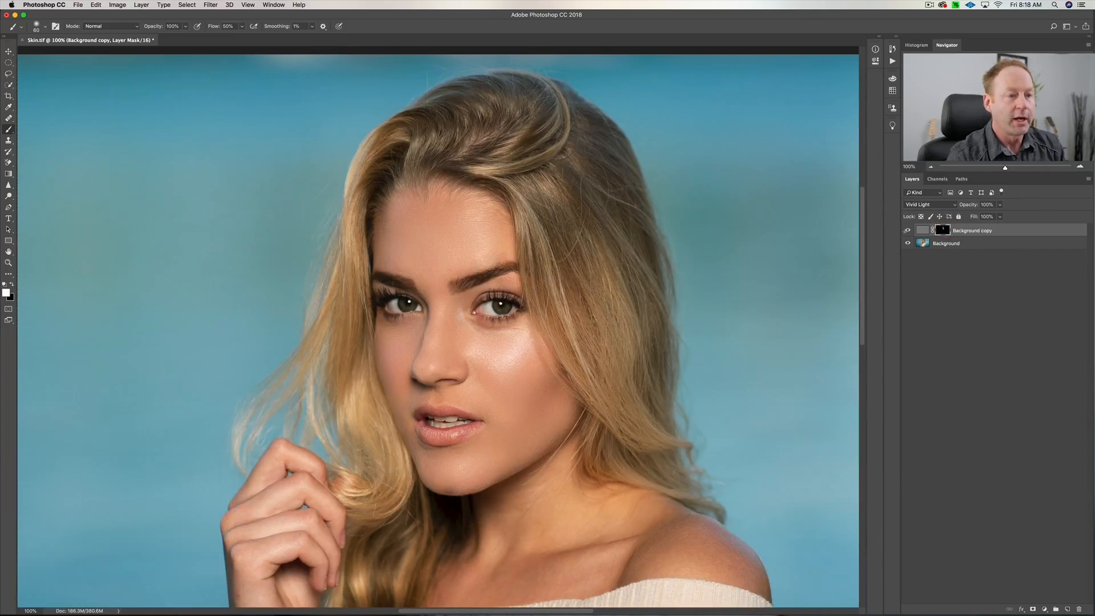
Step: Compare the face with and without the smoothing layer at 100% and at 200% magnification
left_click(908, 230)
left_click(908, 230)
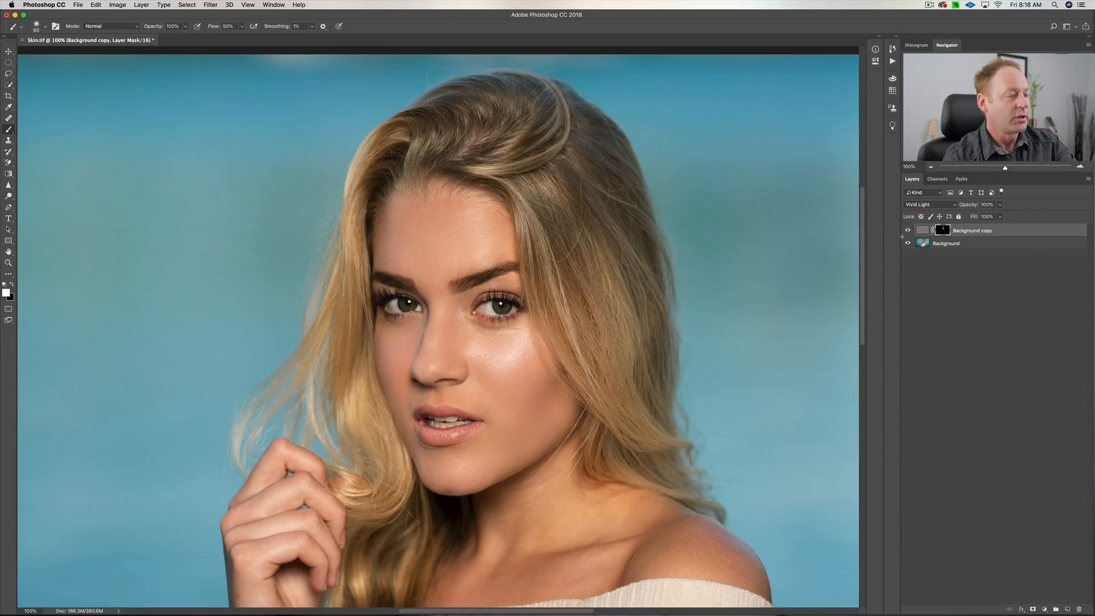
left_click(946, 231)
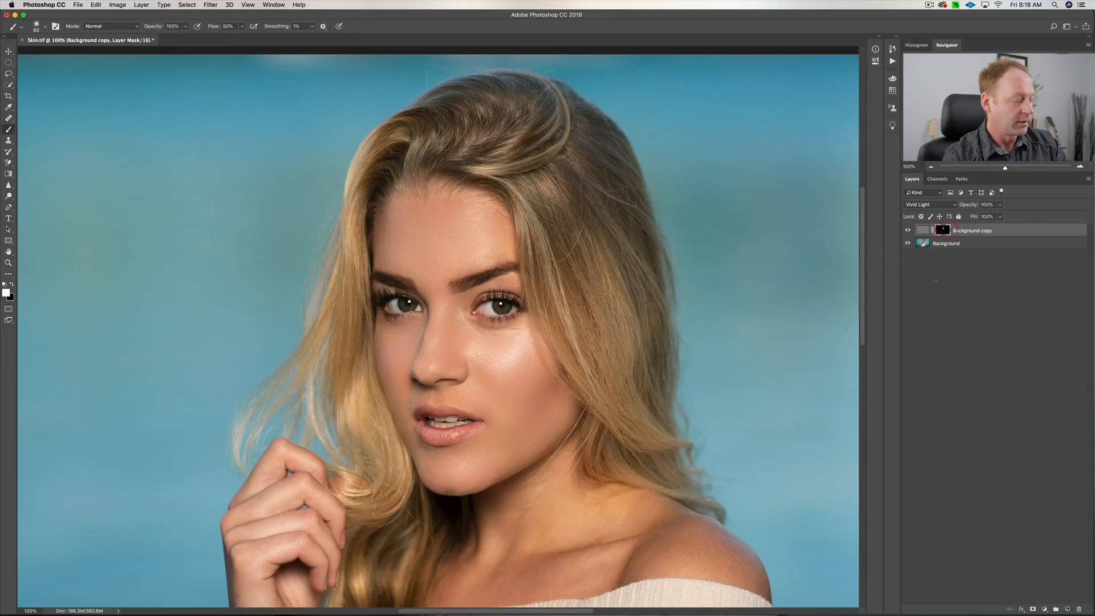
key("x")
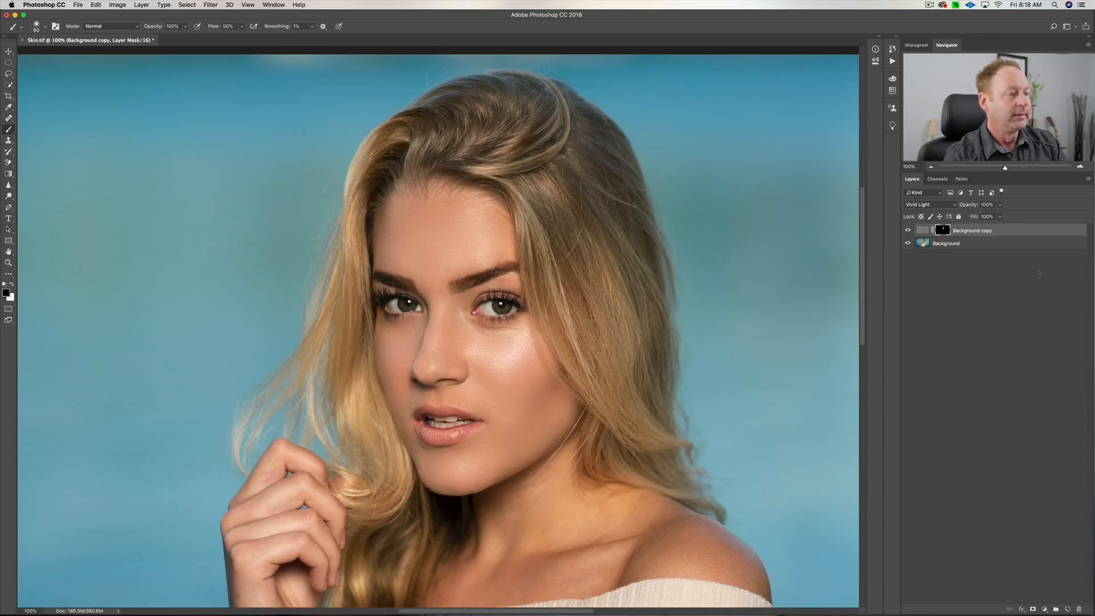
key("super+equal")
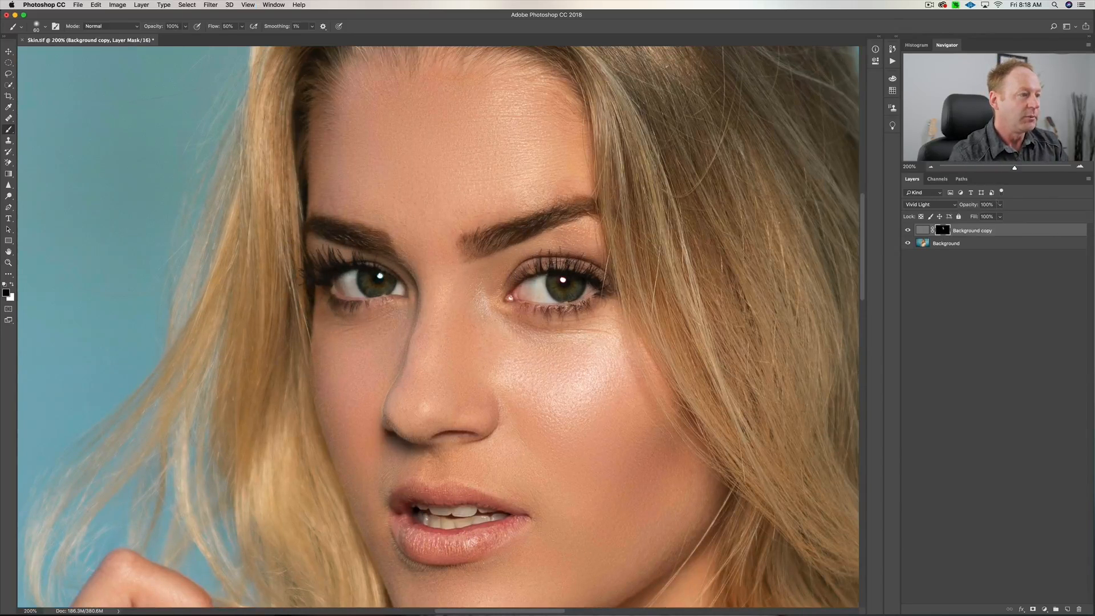
scroll(525, 257, "down", 5)
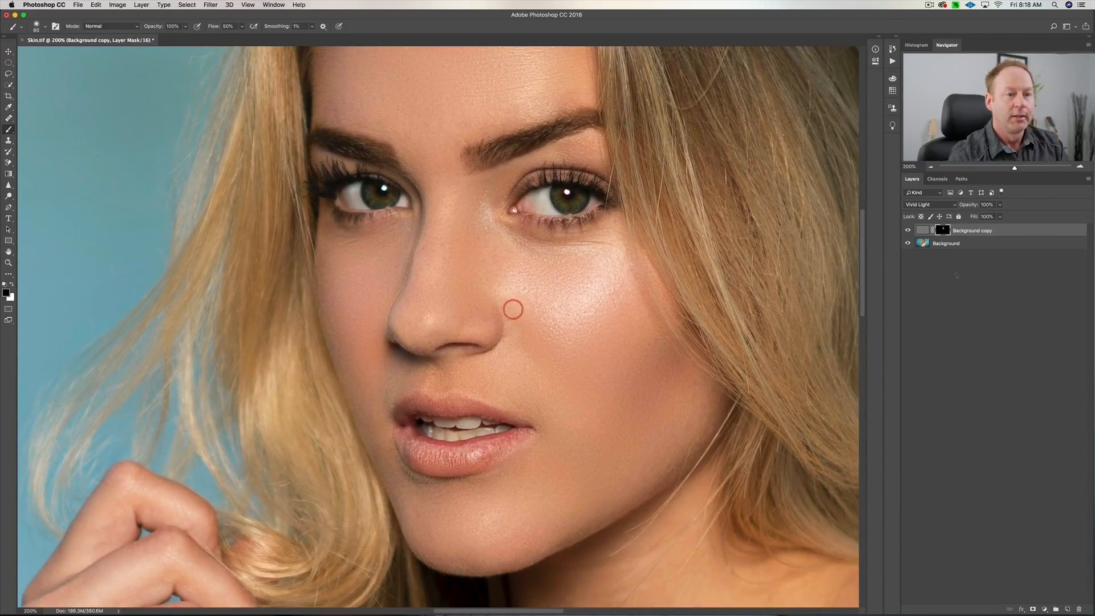
left_click(907, 230)
left_click(908, 230)
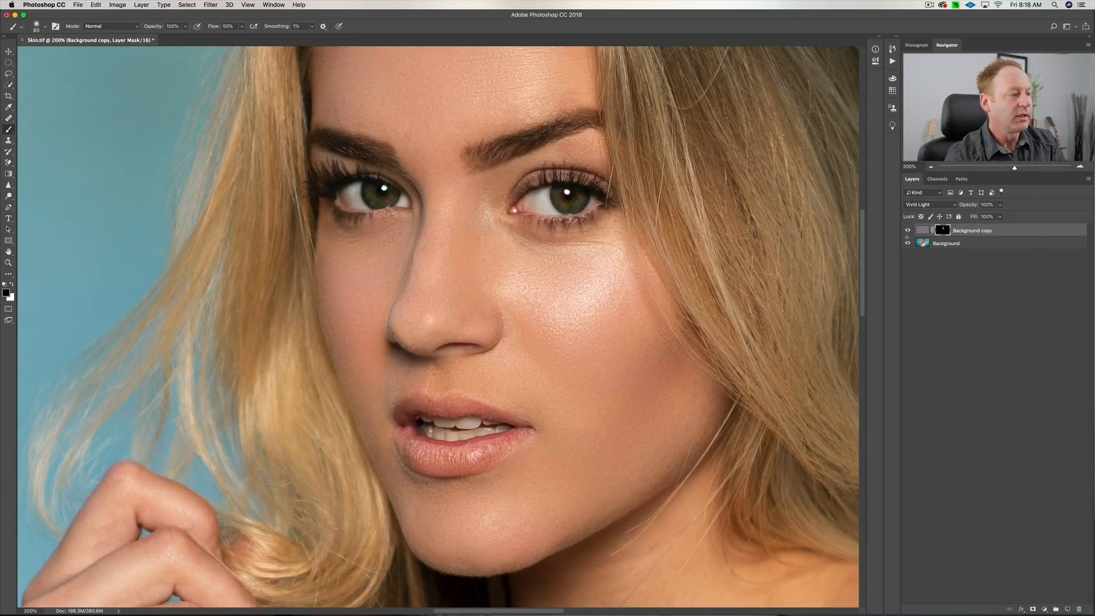
Step: Lower the smoothing layer's opacity to 51% and compare the skin with and without the layer
left_click(976, 229)
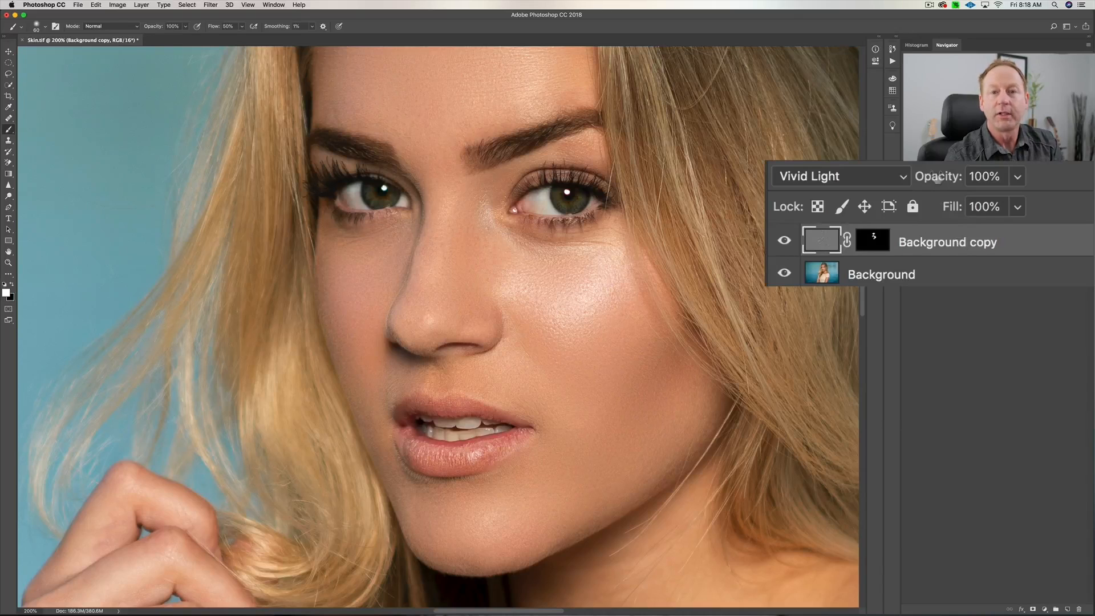
left_click_drag(936, 179, 890, 177)
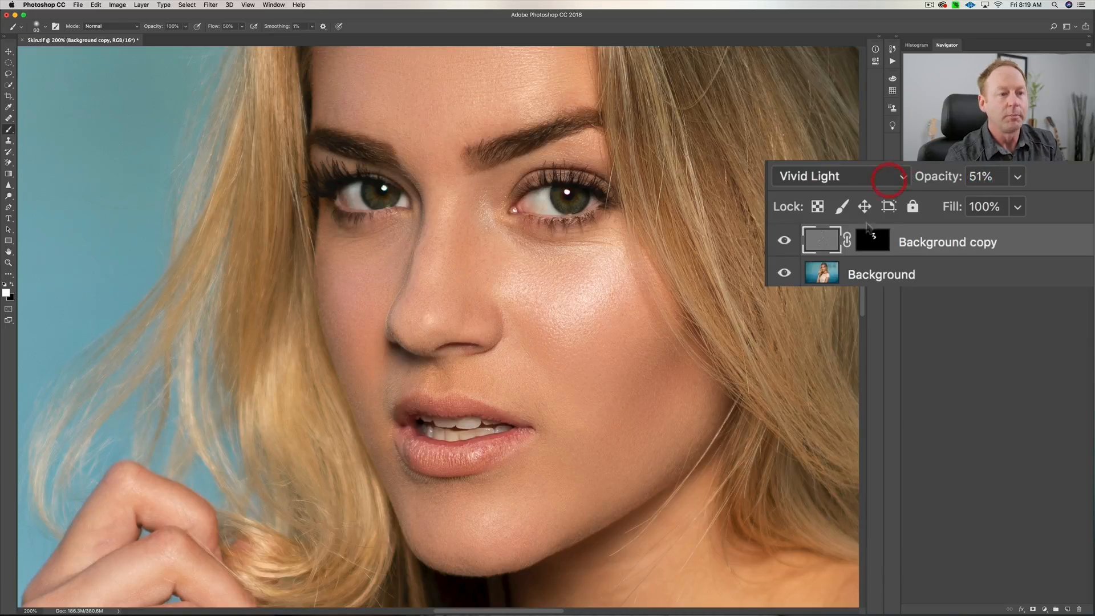
left_click(785, 240)
left_click(788, 240)
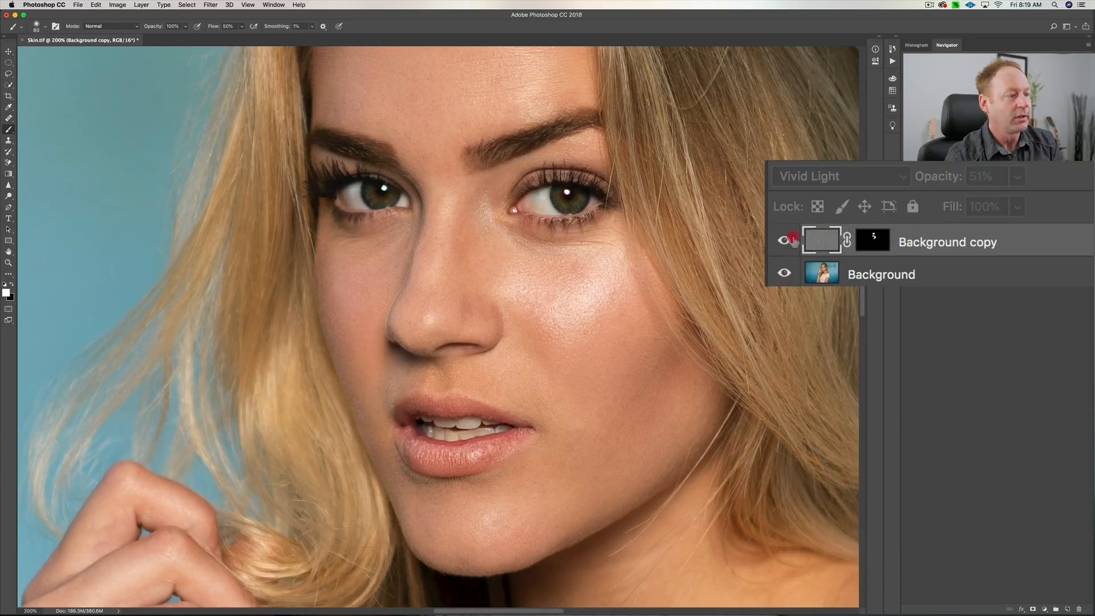
left_click(790, 240)
left_click(790, 240)
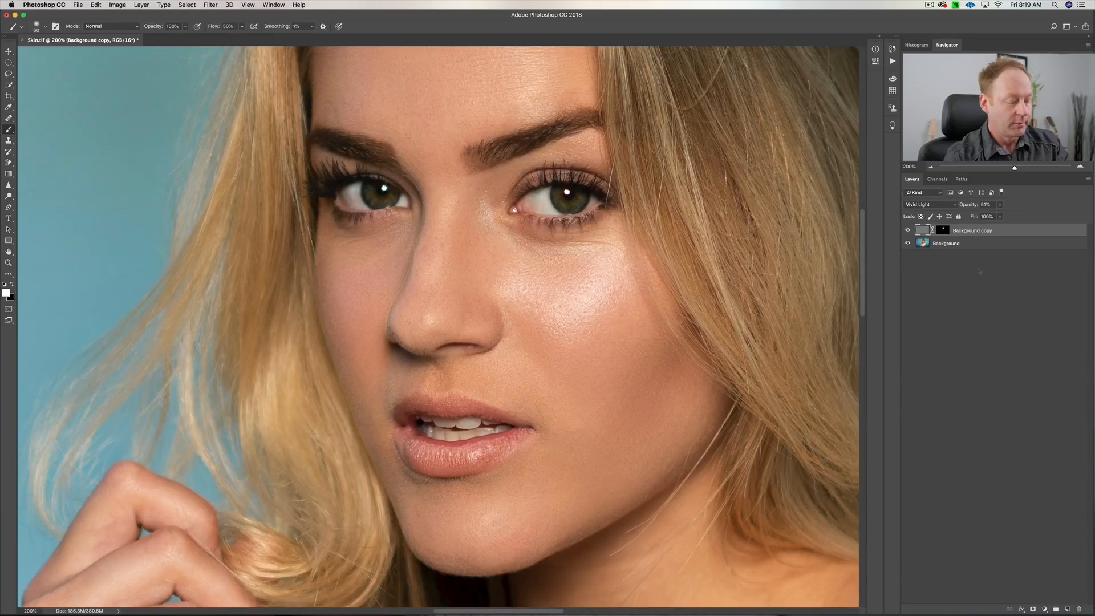
Step: Delete the smoothing layer and duplicate the Background layer again, leaving the duplicate selected
key("Delete")
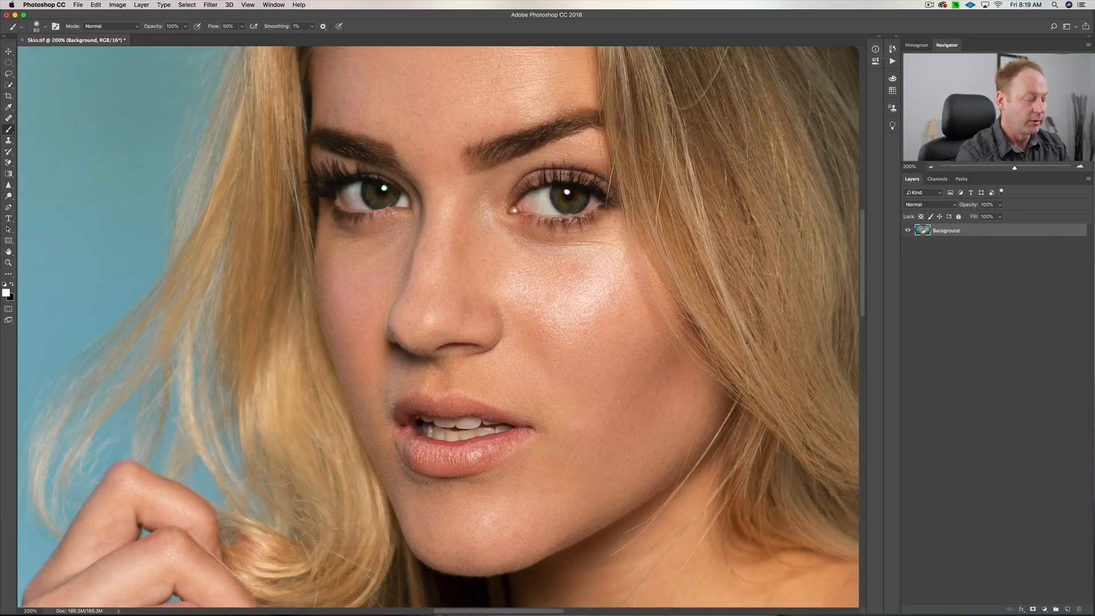
key("super+minus")
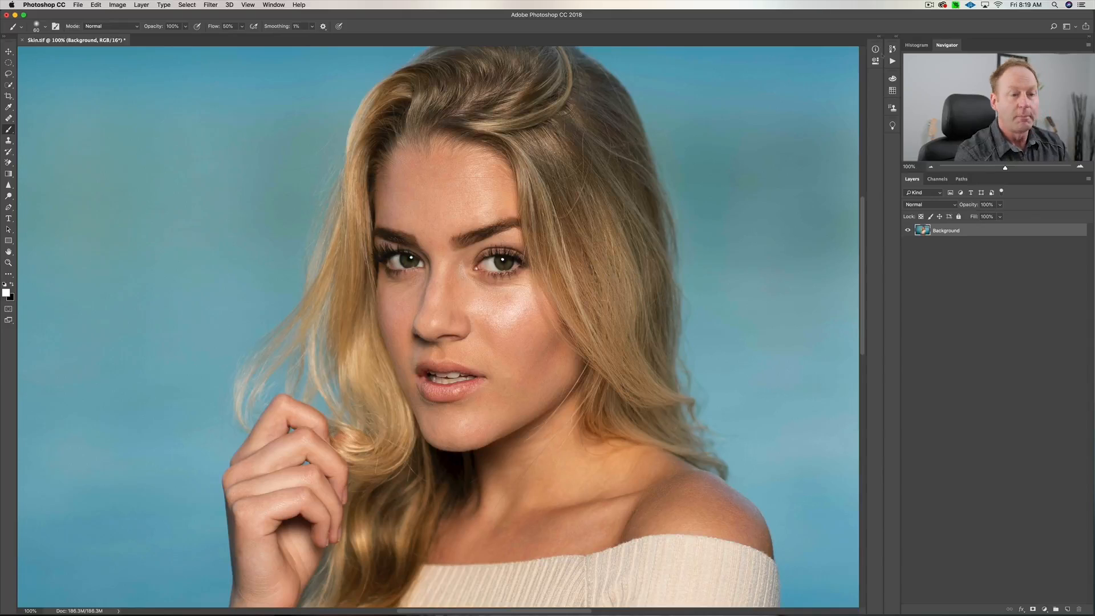
key("super+j")
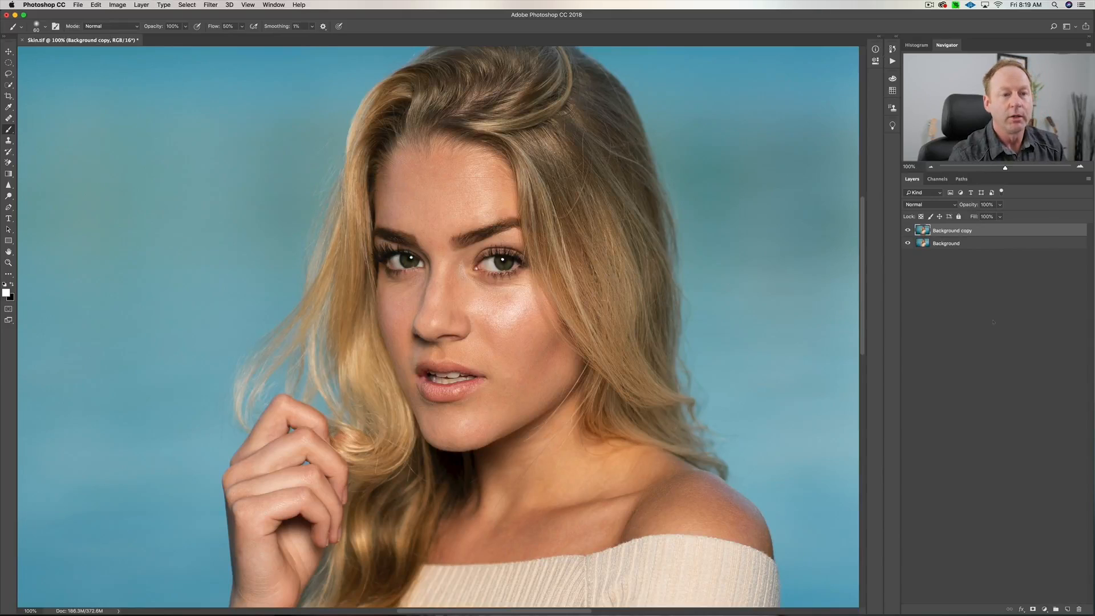
right_click(1011, 245)
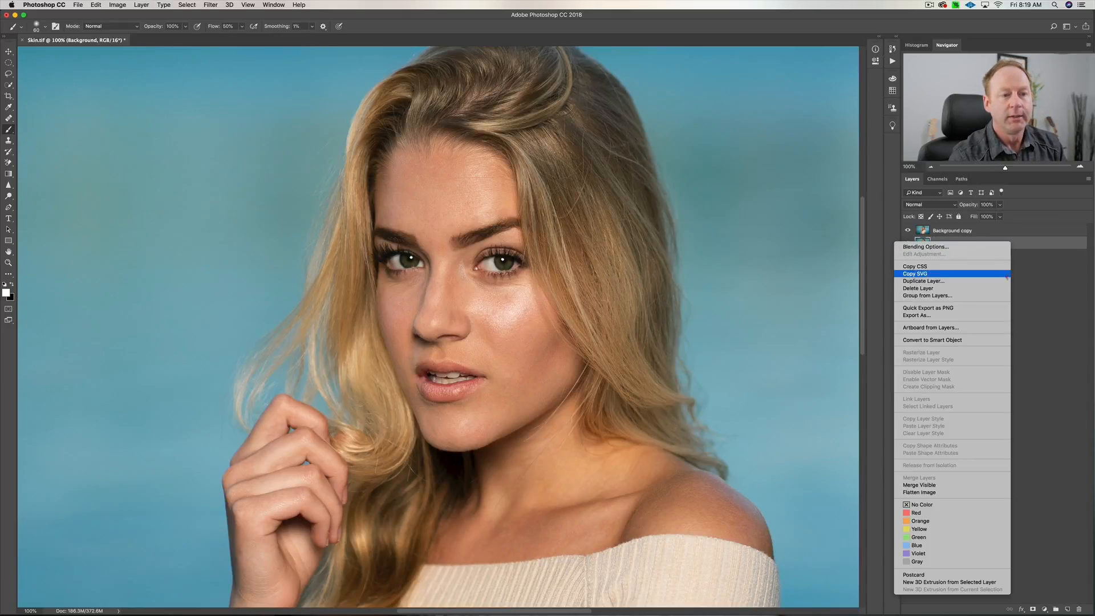
left_click(1003, 283)
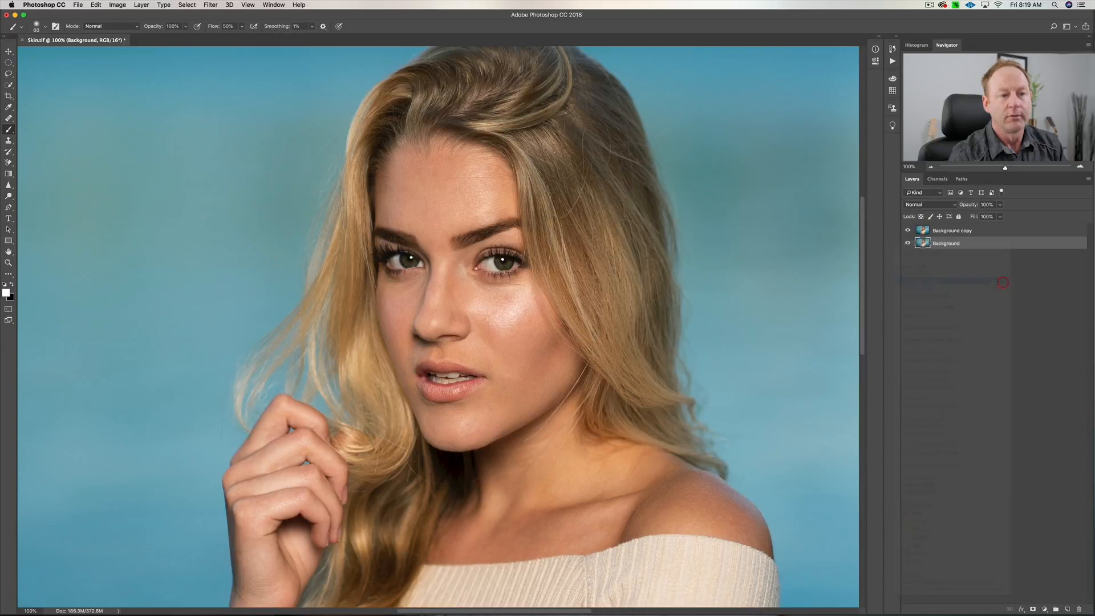
left_click(630, 292)
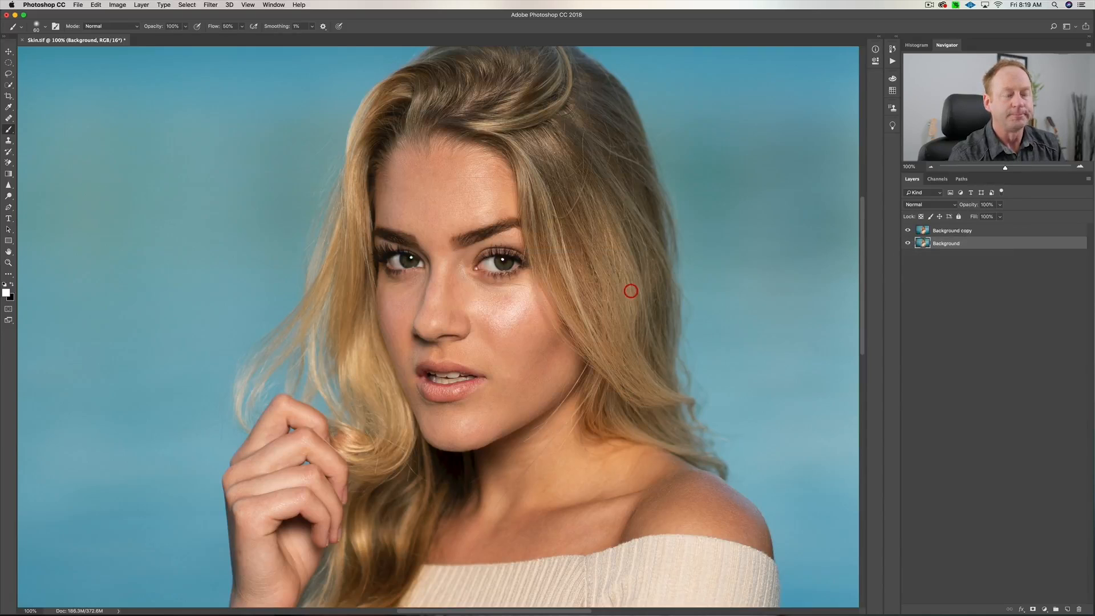
left_click(1023, 230)
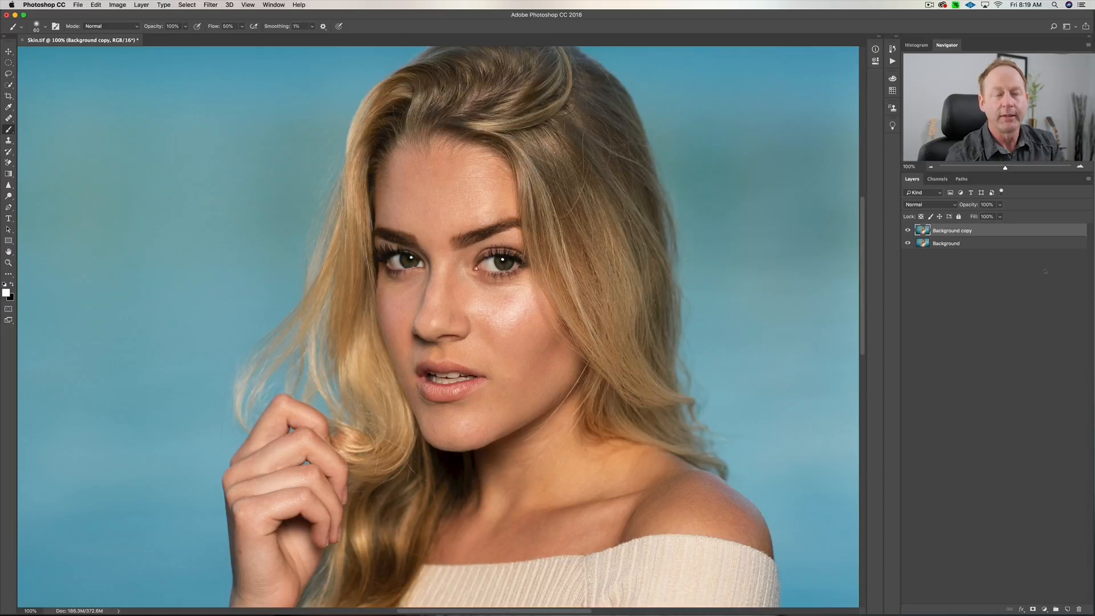
Step: Invert the duplicate layer's colours and apply a High Pass filter with a 24 px radius
key("super+i")
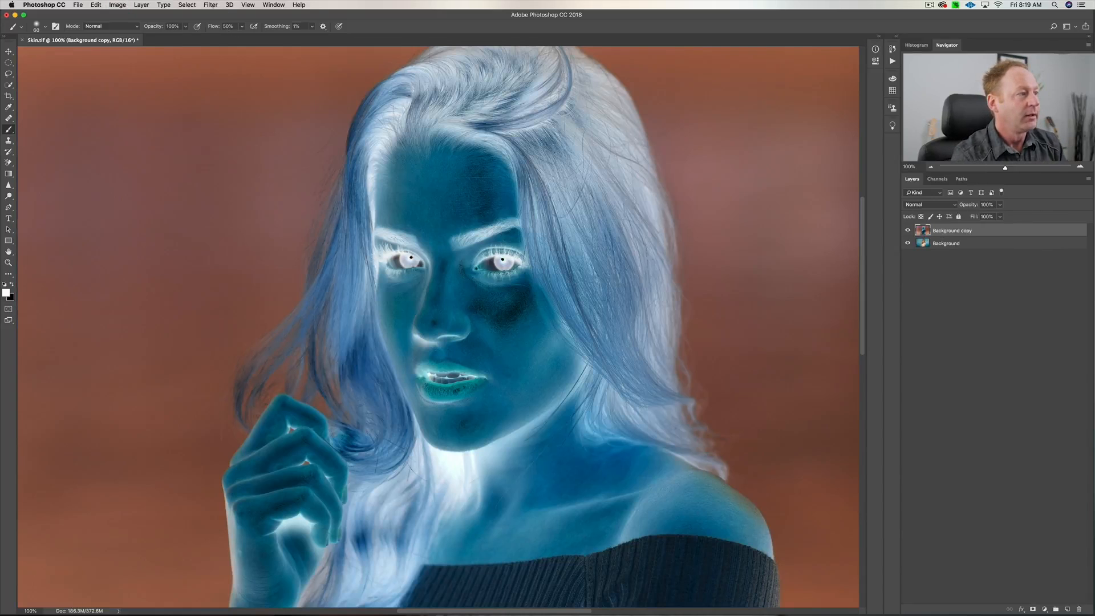
left_click(210, 5)
mouse_move(286, 217)
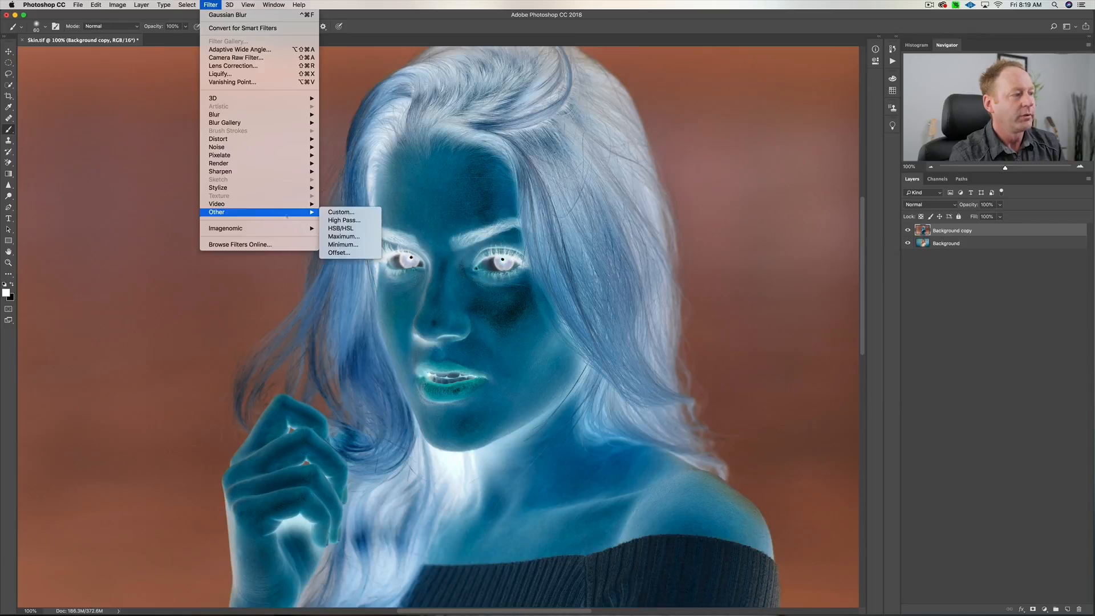
left_click(342, 220)
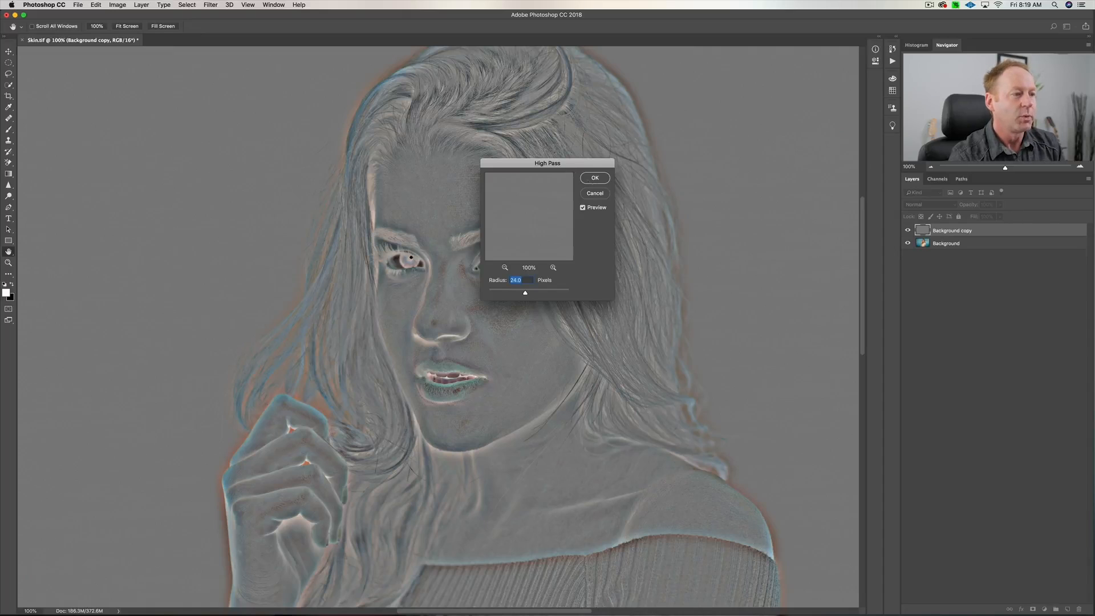
key("Return")
key("b")
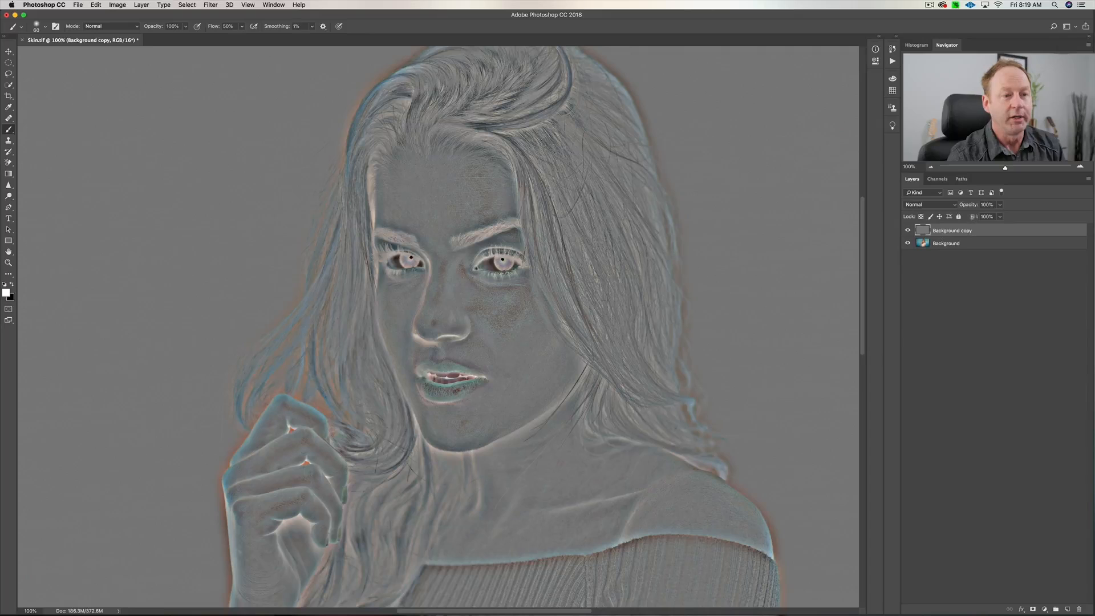
Step: Set the blend mode of the High Pass layer to Vivid Light
left_click(948, 205)
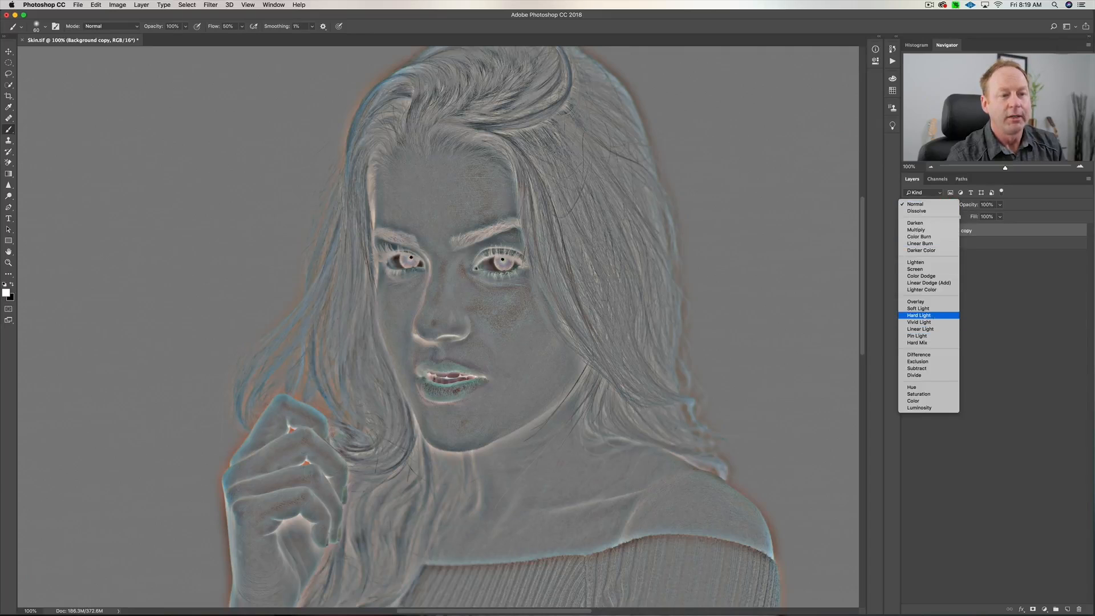
left_click(919, 316)
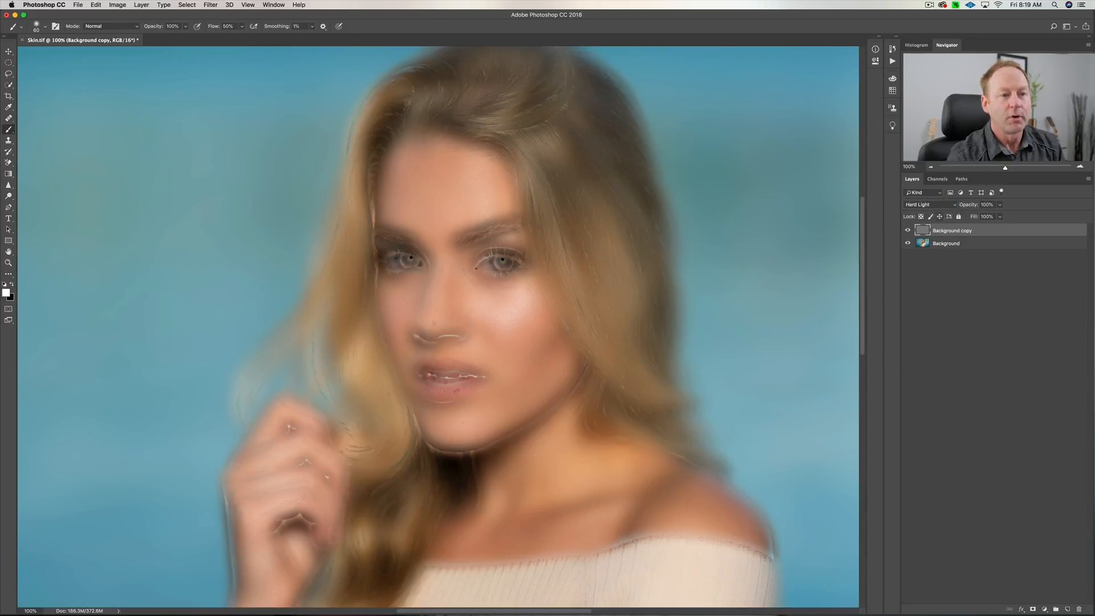
left_click(937, 204)
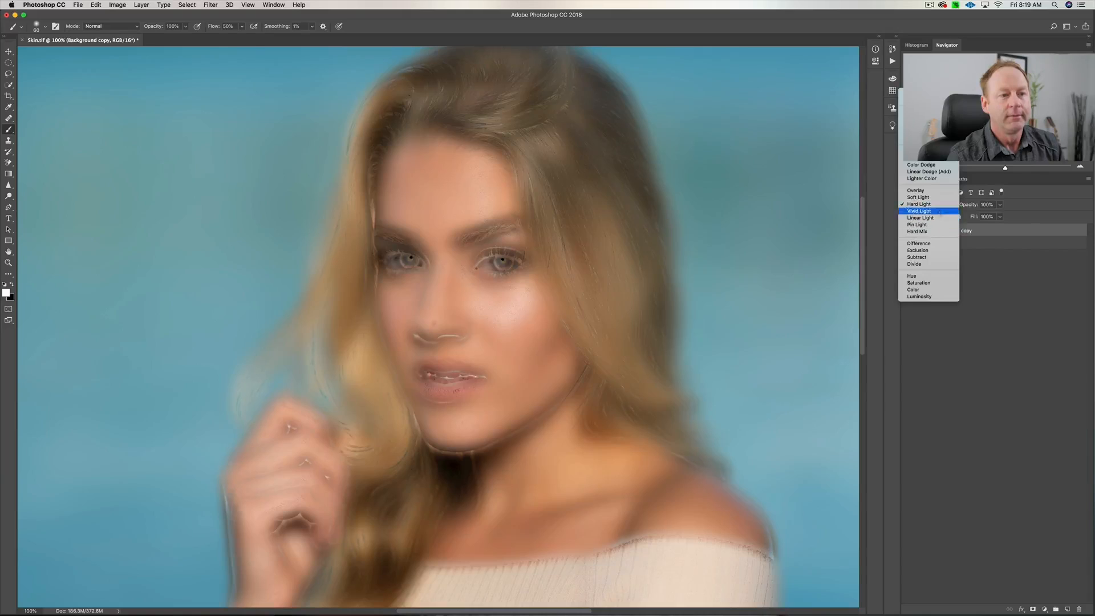
left_click(939, 211)
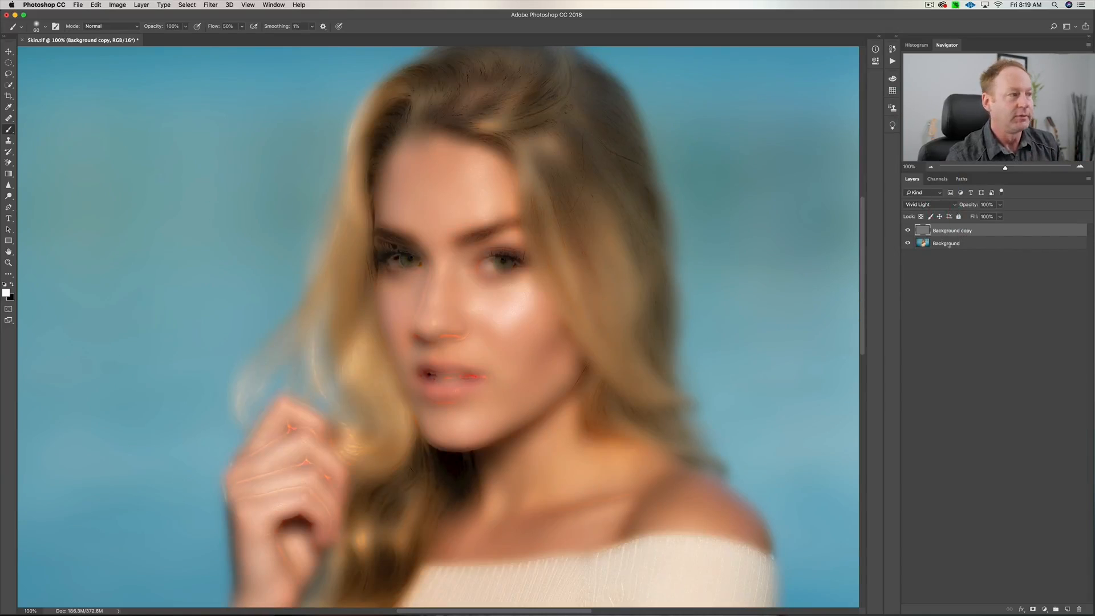
Step: Apply a Gaussian Blur with a 4 px radius to the Vivid Light layer
left_click(211, 5)
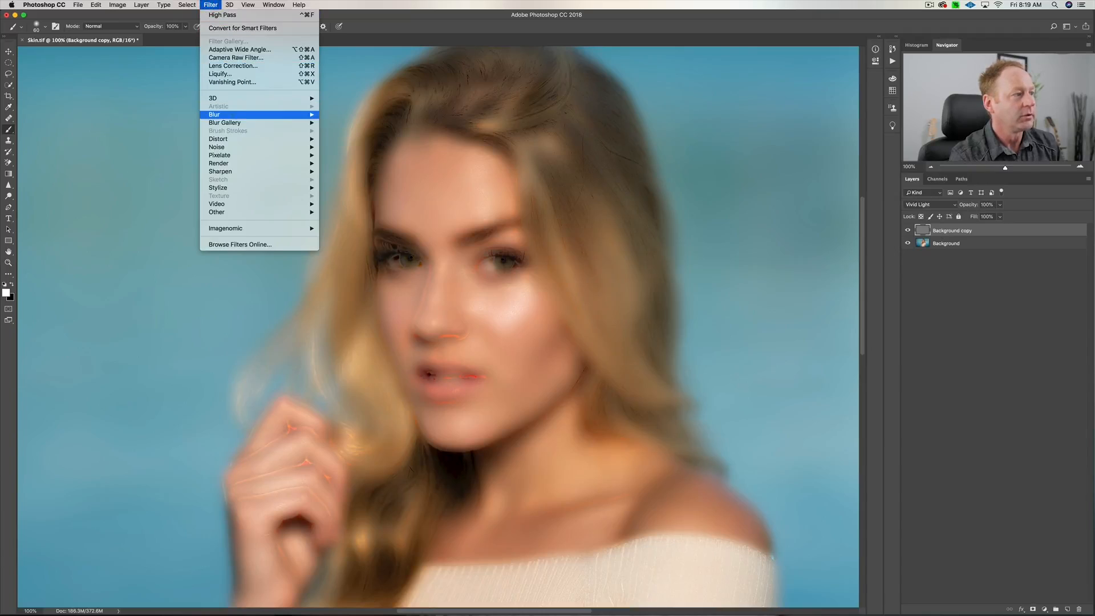
mouse_move(253, 115)
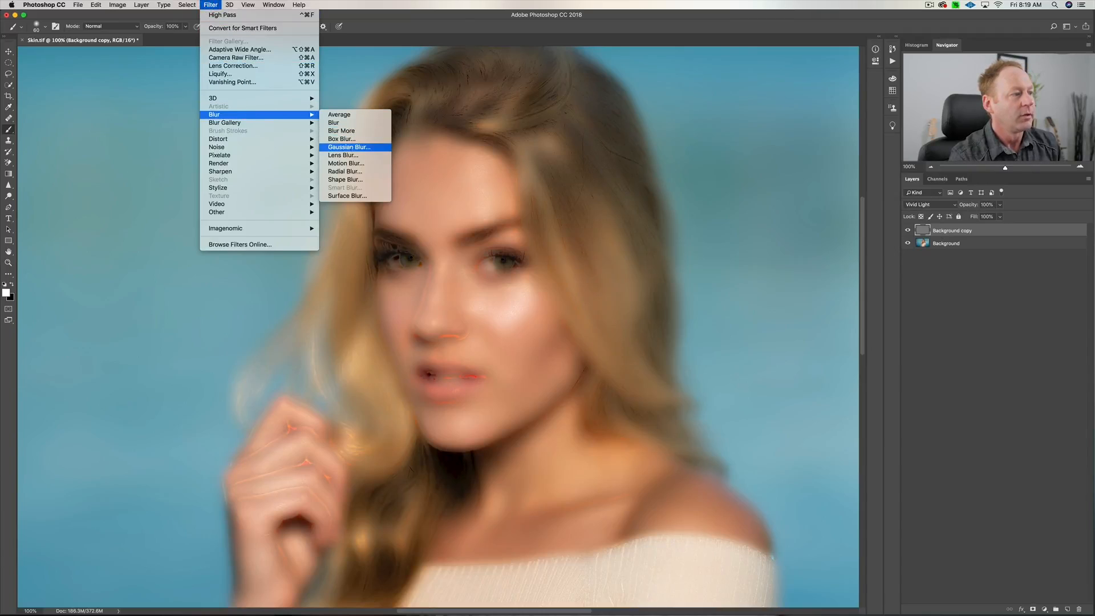
left_click(349, 147)
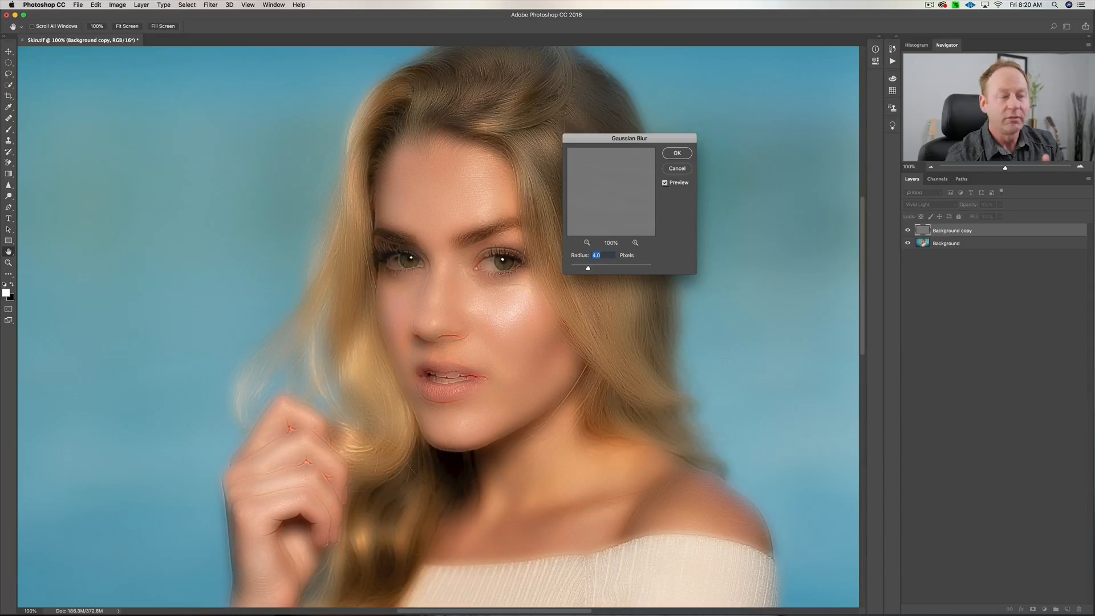
left_click(676, 153)
key("b")
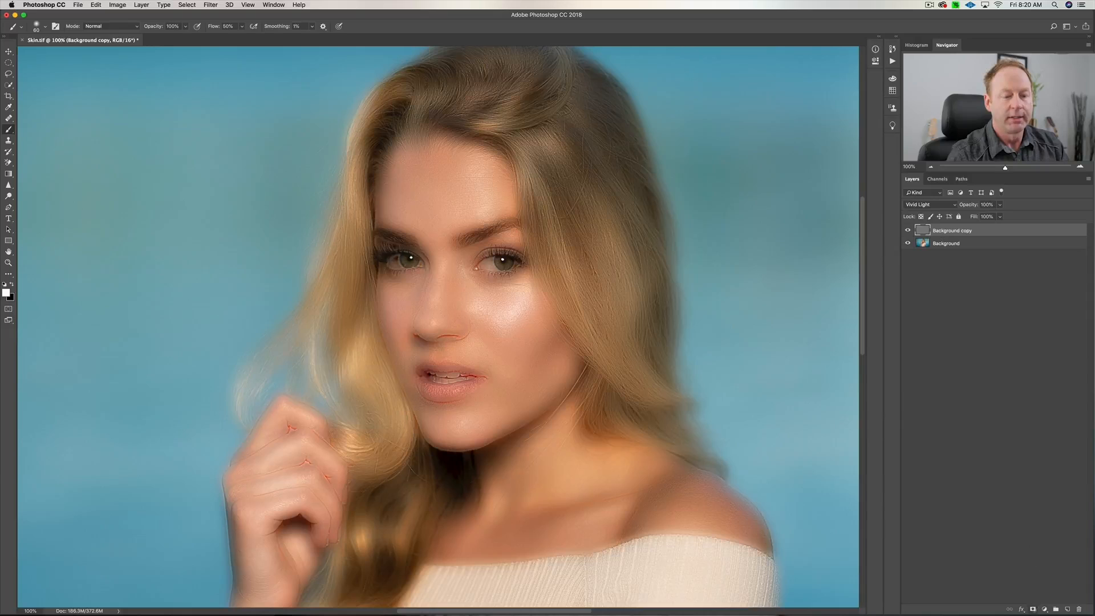
Step: Add a black layer mask and paint white over the facial skin with a 70 px brush at 100% flow
left_click(1032, 609, "alt")
key("x")
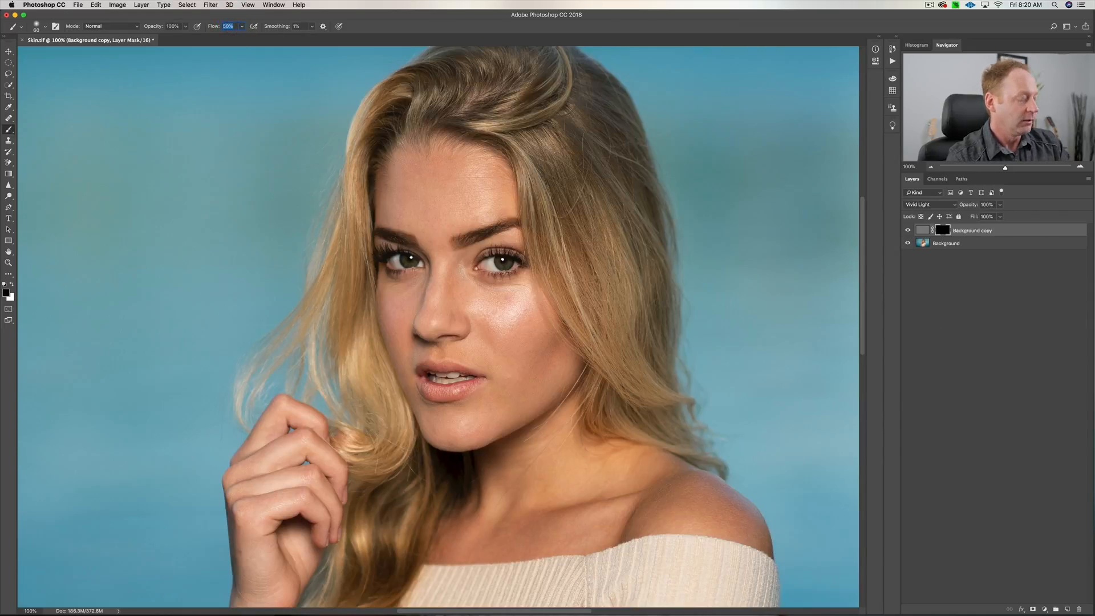
type("100")
key("Return")
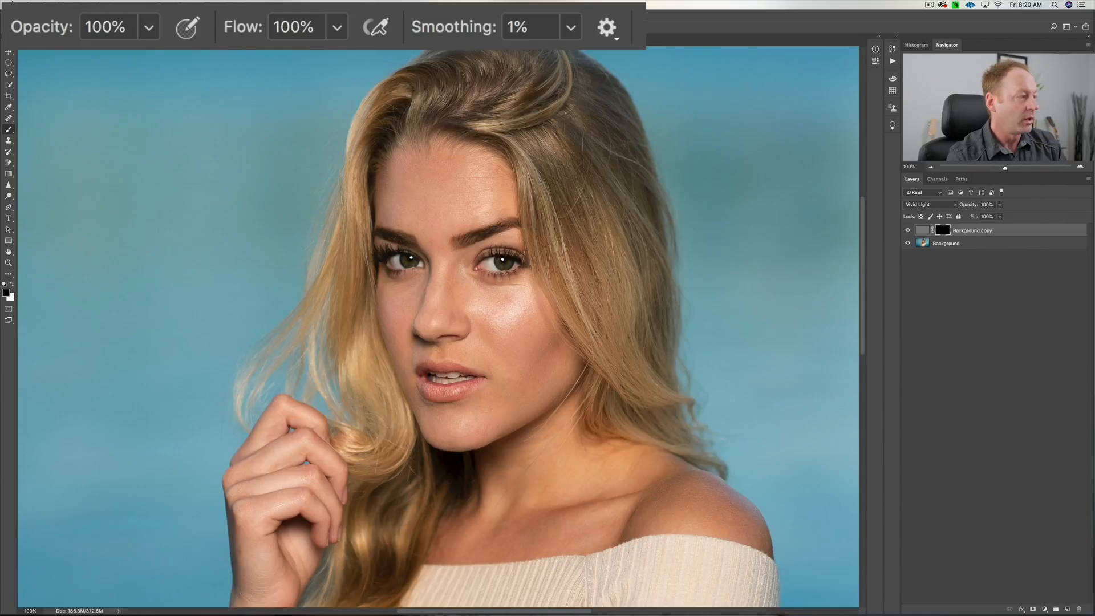
key("x")
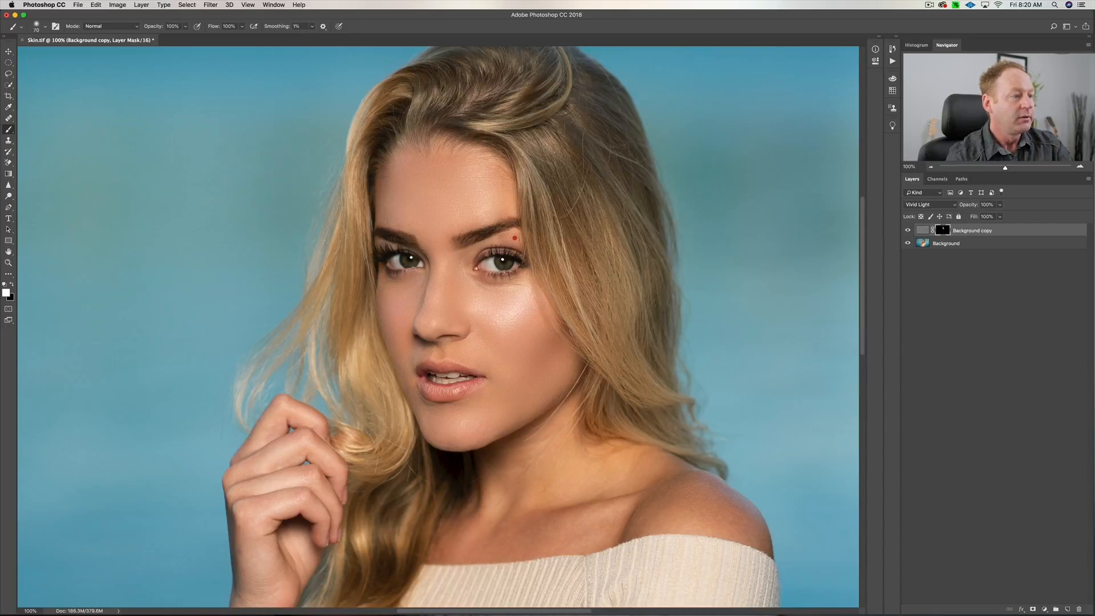
key("x")
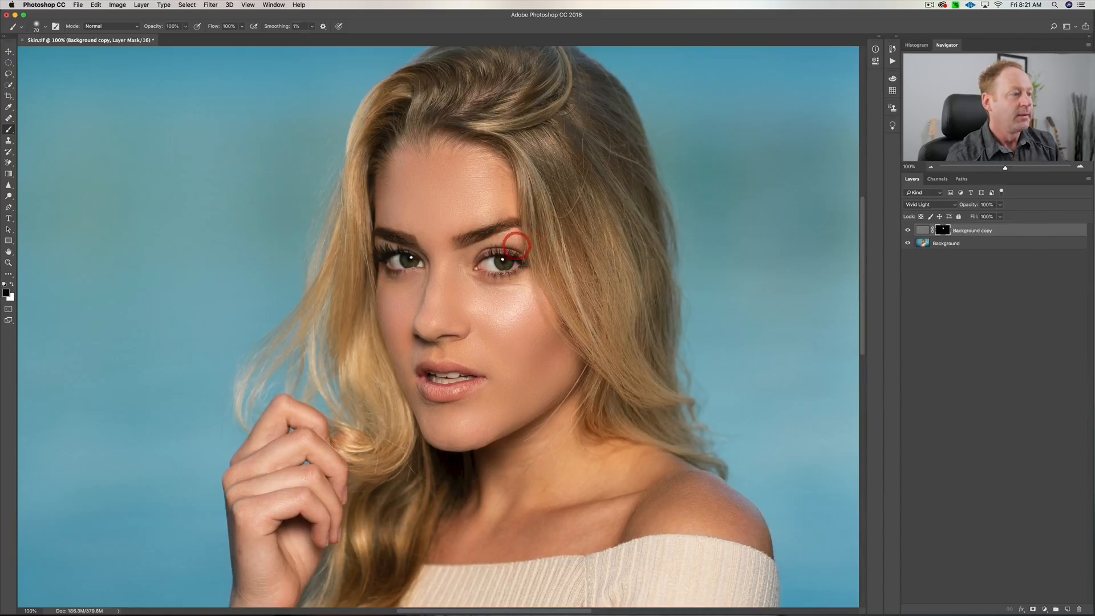
Step: Reduce the Background copy layer's opacity to 39%, comparing the facial skin with the layer hidden and shown
left_click_drag(973, 205, 955, 181)
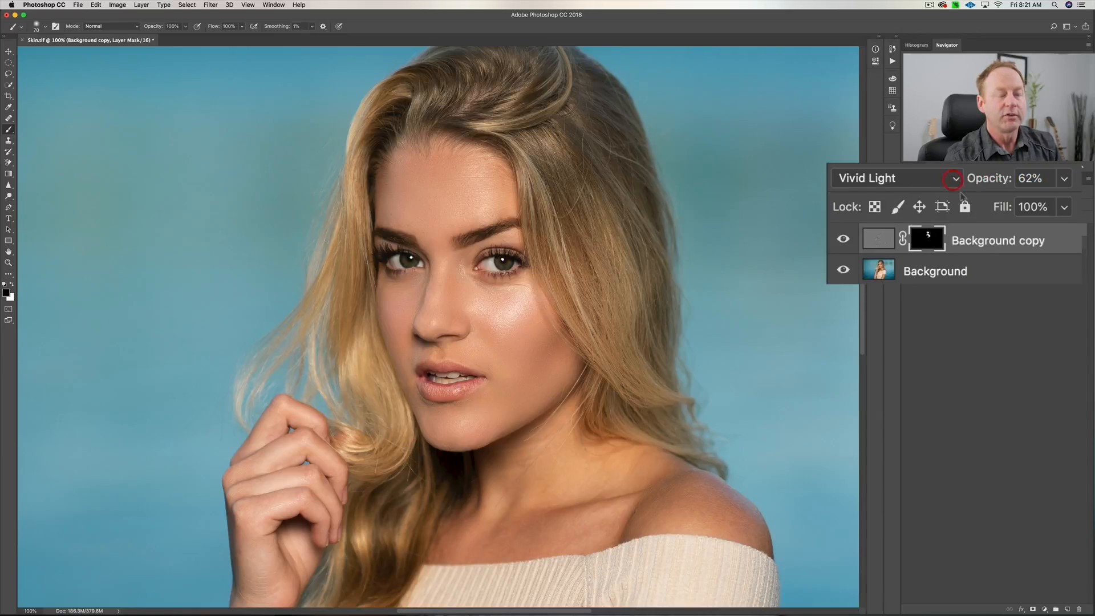
left_click(843, 241)
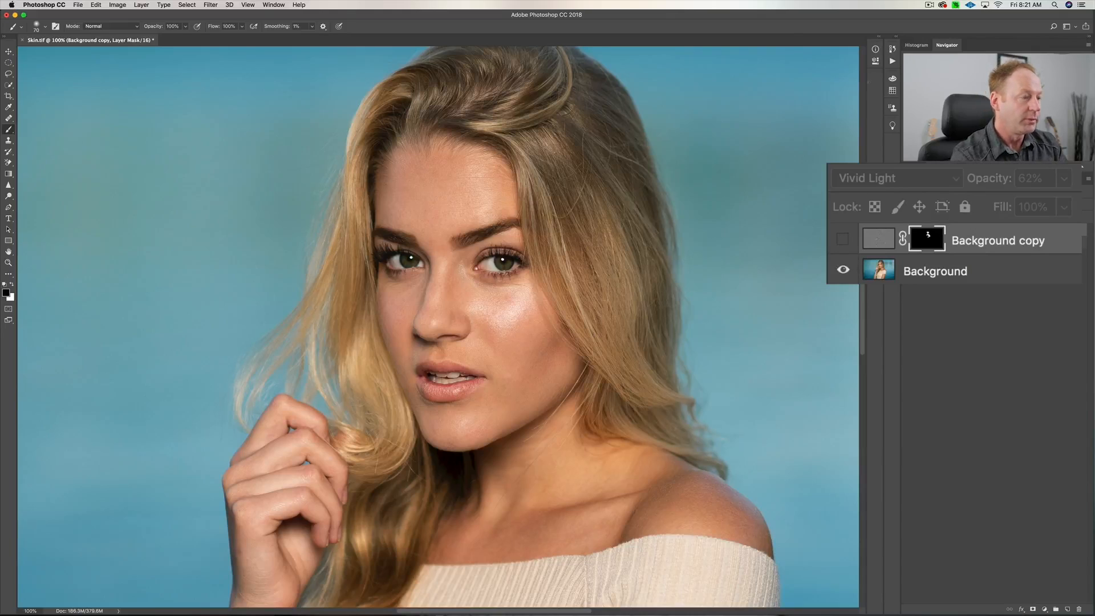
key("super+equal")
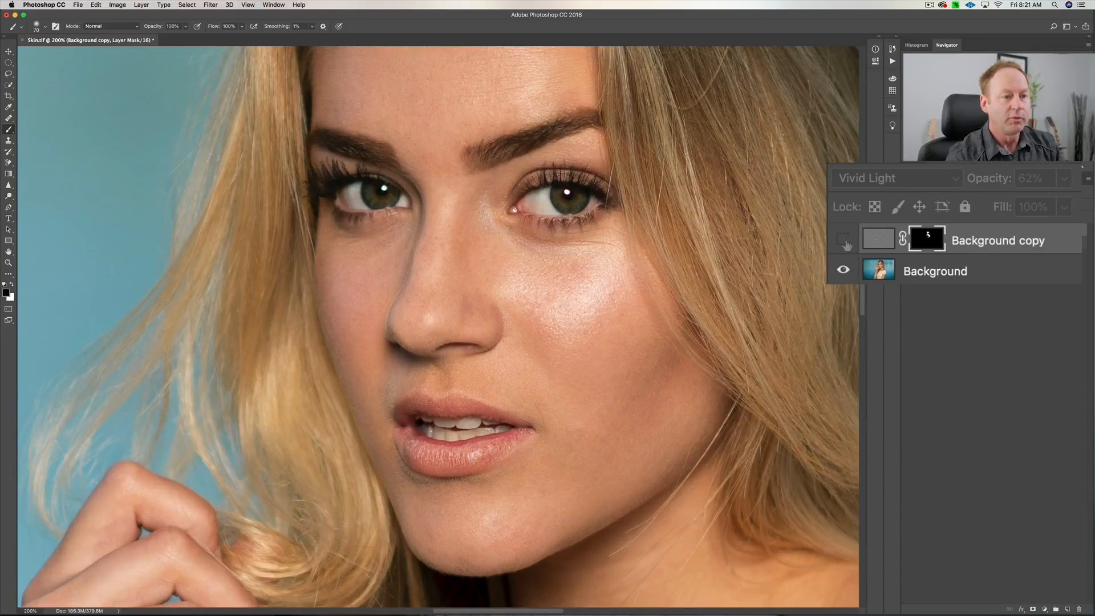
left_click(844, 240)
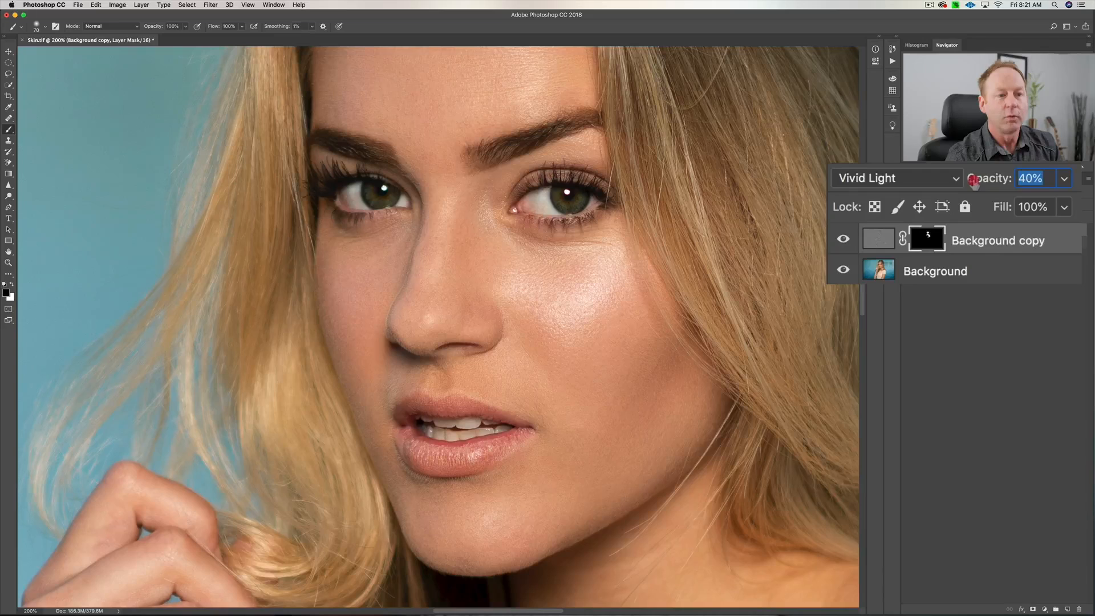
left_click_drag(961, 205, 960, 205)
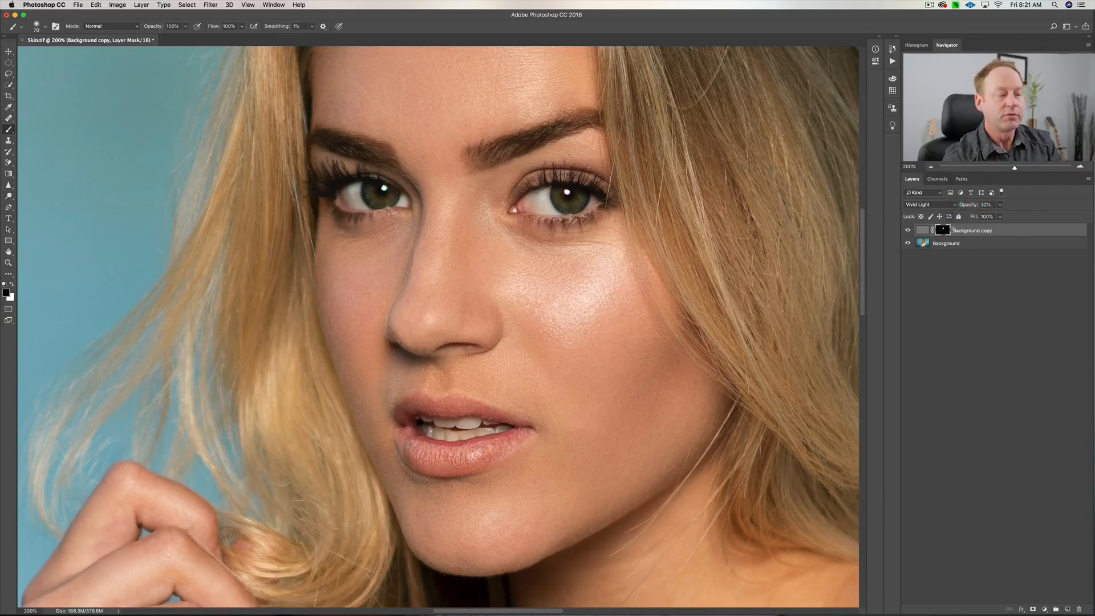
left_click(908, 231)
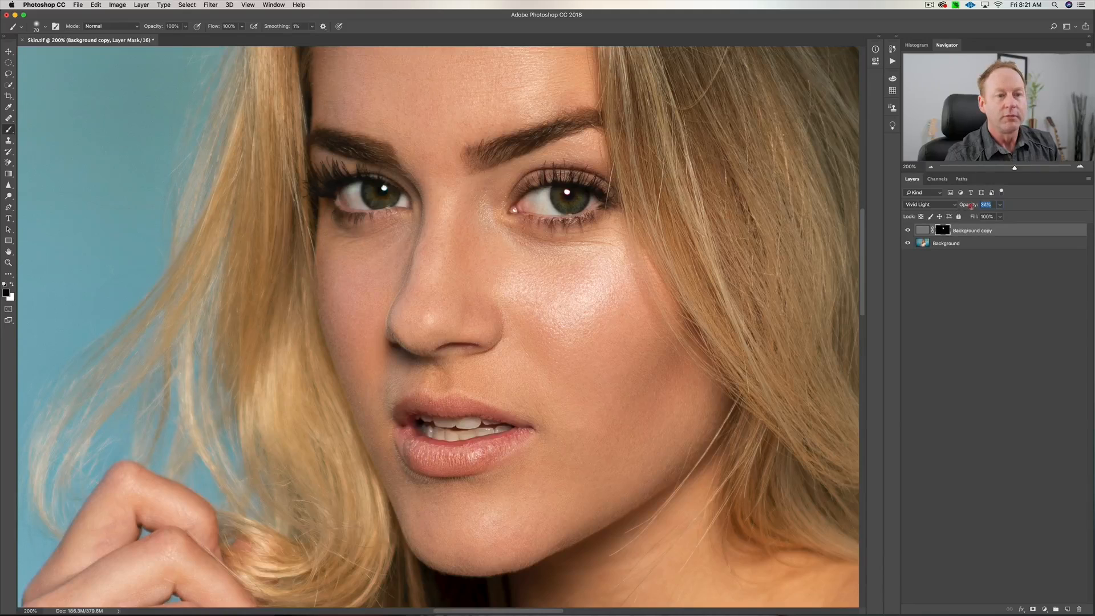
left_click_drag(973, 206, 971, 206)
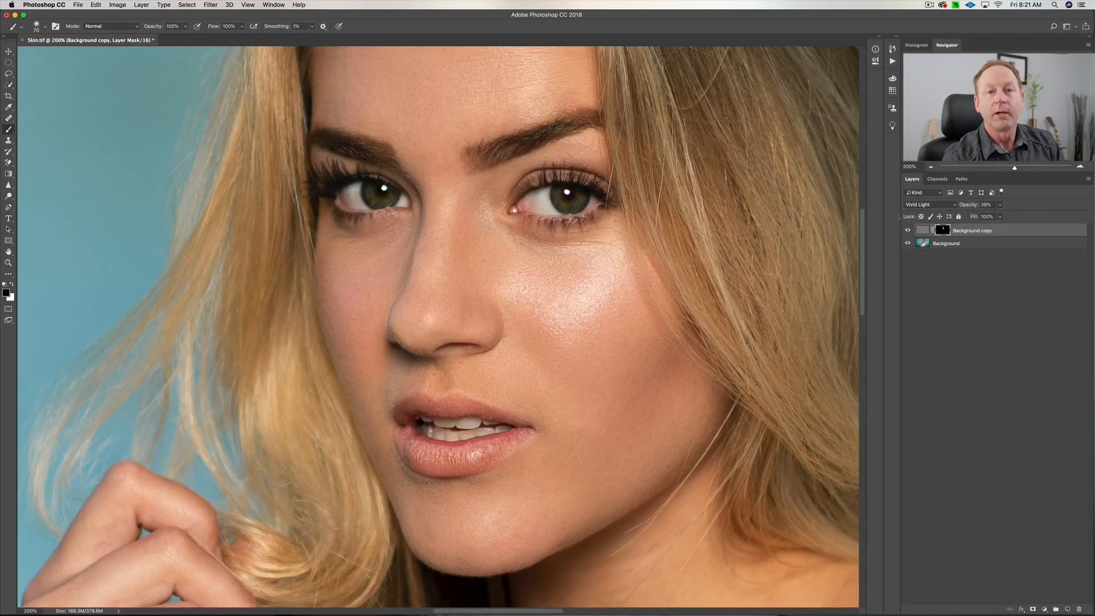
key("super+0")
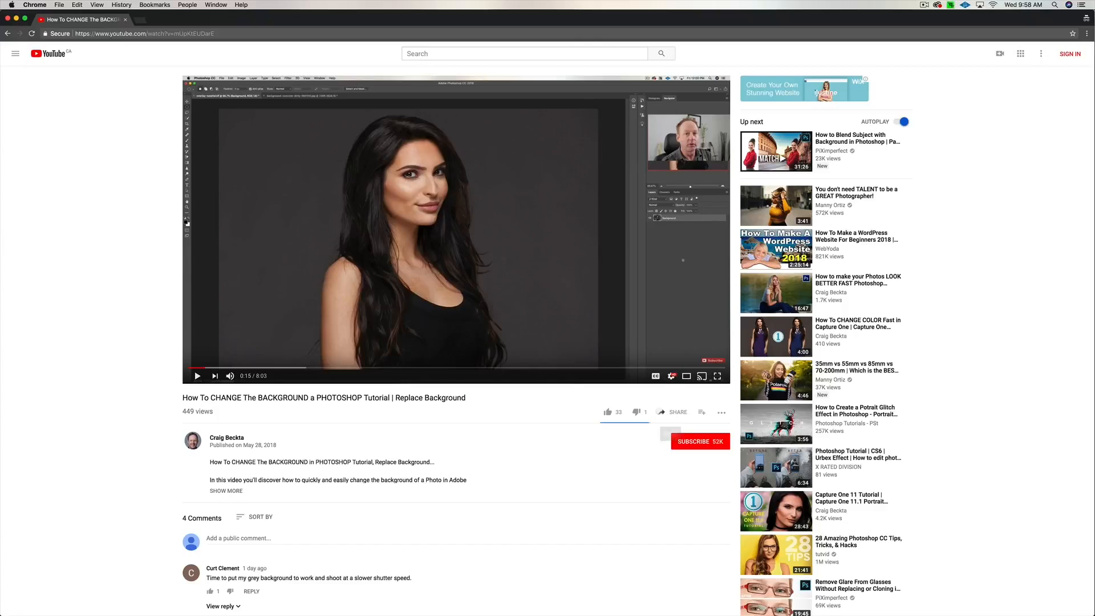
Step: Switch to Chrome and open the sharing options for the YouTube tutorial on changing a photo's background in Photoshop
left_click(659, 411)
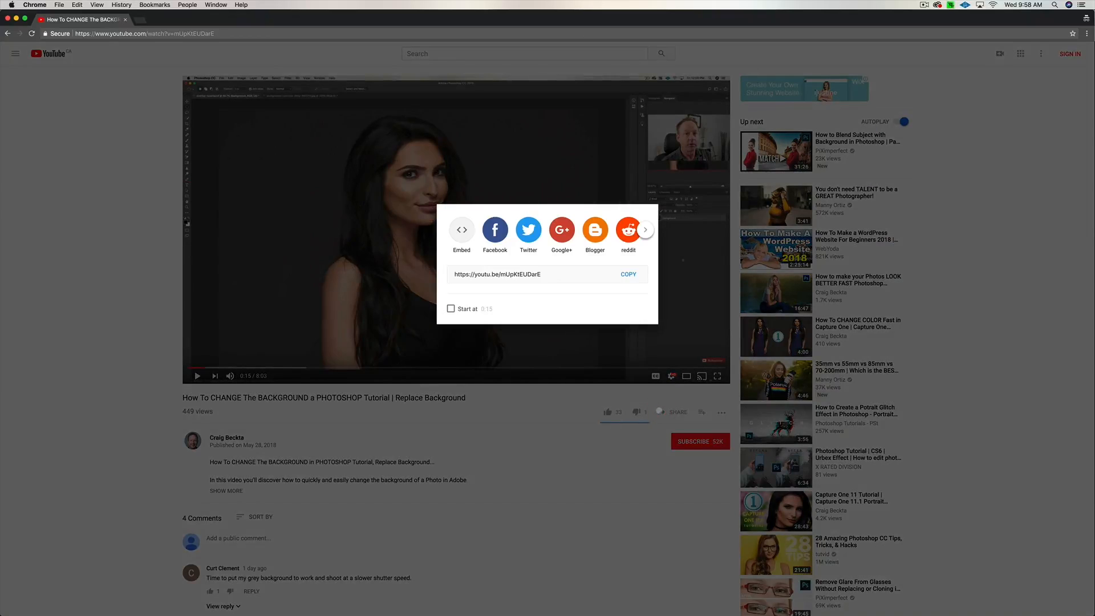